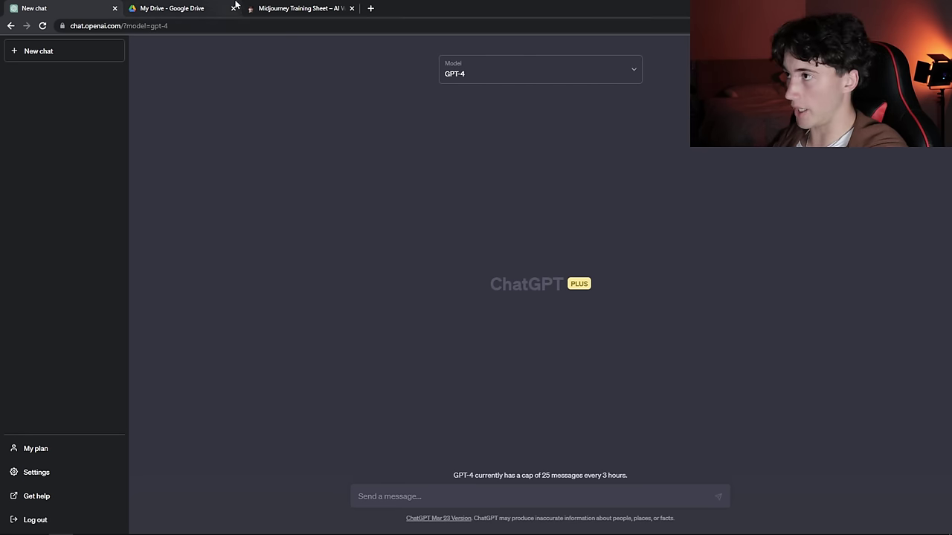
Scroll through the pages of the ChatGPT-4 x Midjourney Training Sheet PDF in Drive.
left_click(190, 8)
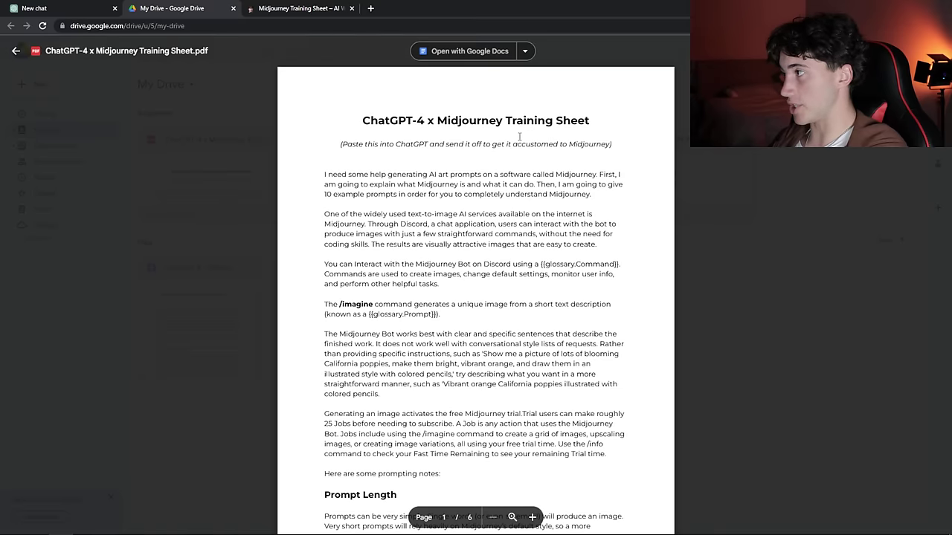
scroll(498, 134, "down", 2)
scroll(519, 136, "up", 2)
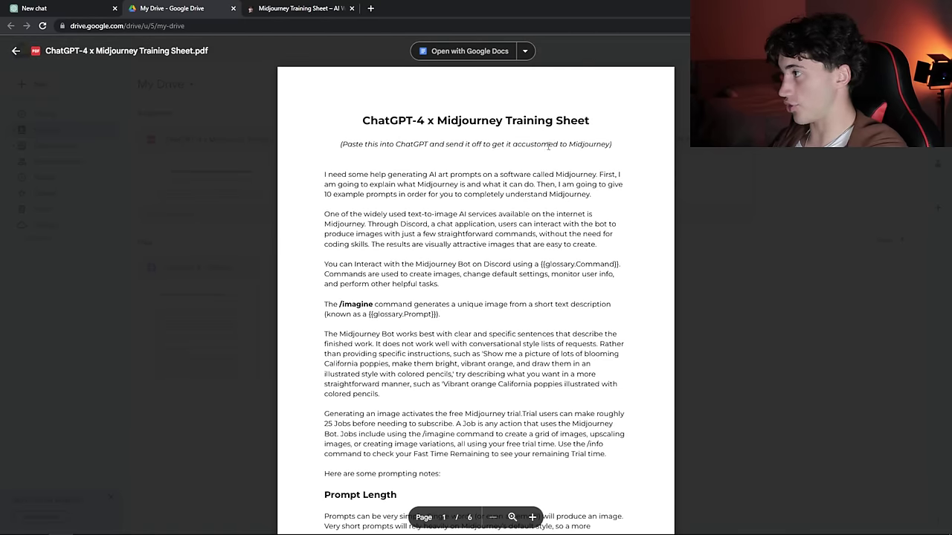
scroll(520, 155, "down", 1)
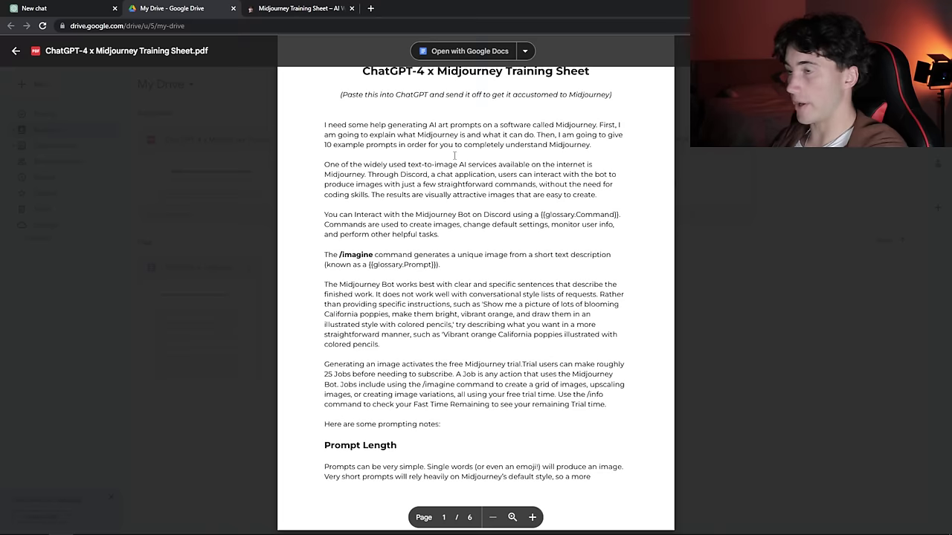
scroll(454, 155, "down", 5)
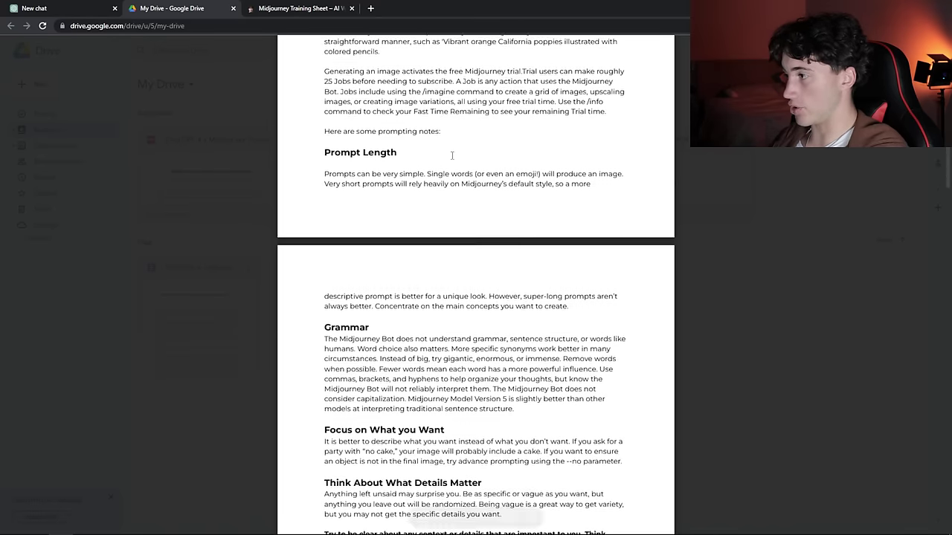
scroll(452, 155, "up", 6)
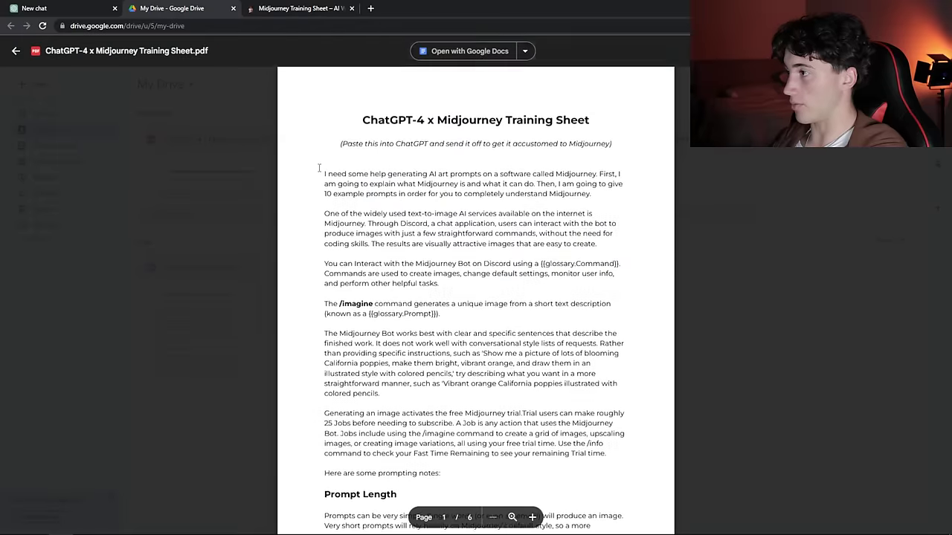
scroll(319, 165, "down", 15)
scroll(324, 163, "down", 14)
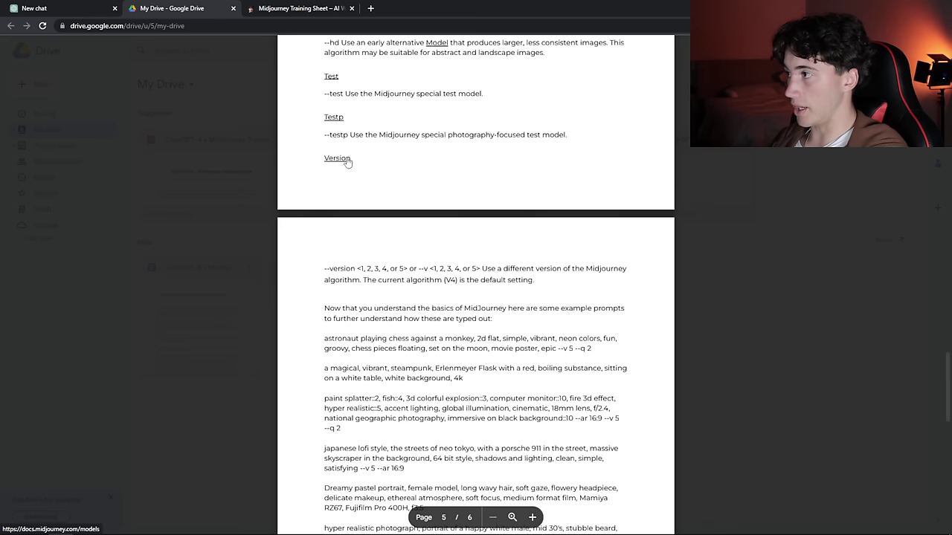
scroll(325, 162, "up", 4)
scroll(464, 267, "down", 10)
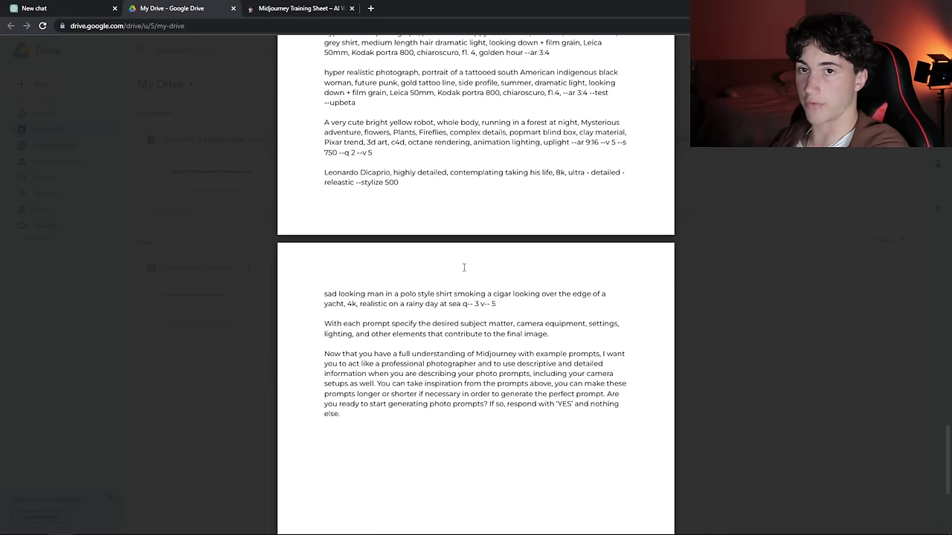
Jump back to the PDF's start, glance at the sign-up page, and return to the preview.
key("Home")
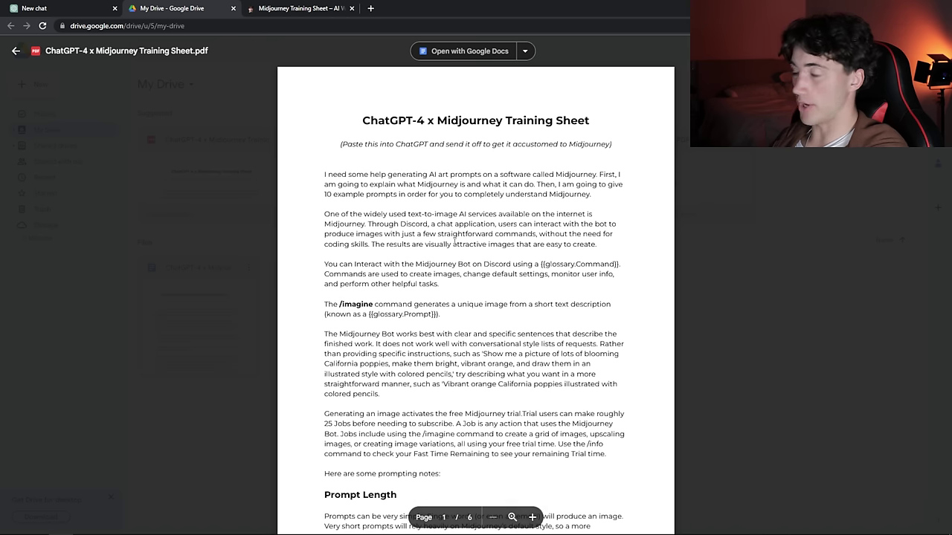
left_click(293, 8)
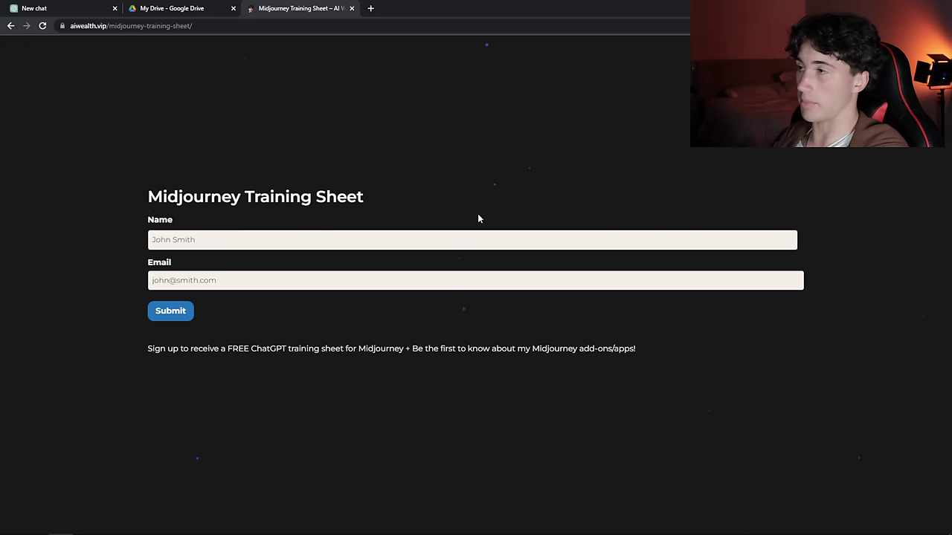
left_click(157, 6)
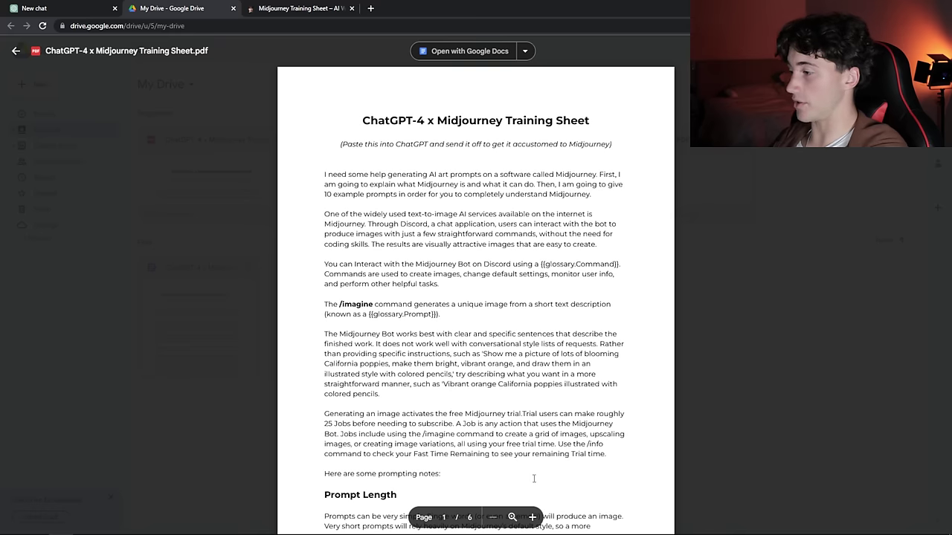
Select all training sheet text through page 6 and go back to the new GPT-4 chat.
scroll(530, 473, "down", 3)
scroll(460, 390, "up", 3)
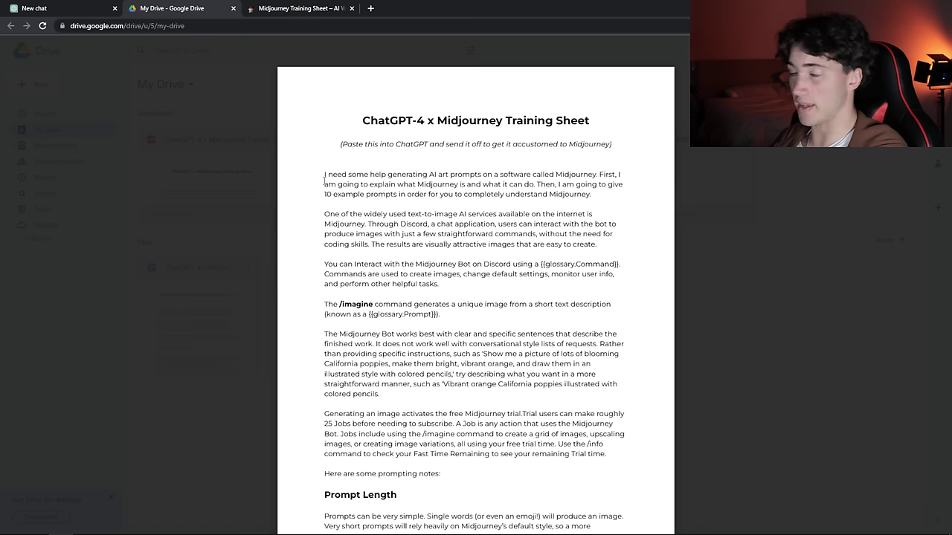
left_click_drag(324, 179, 328, 412)
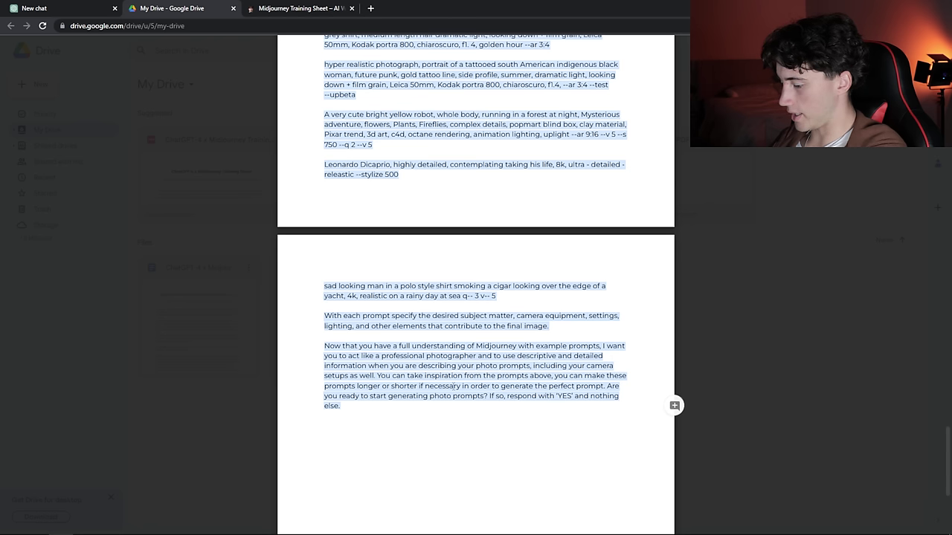
left_click(75, 8)
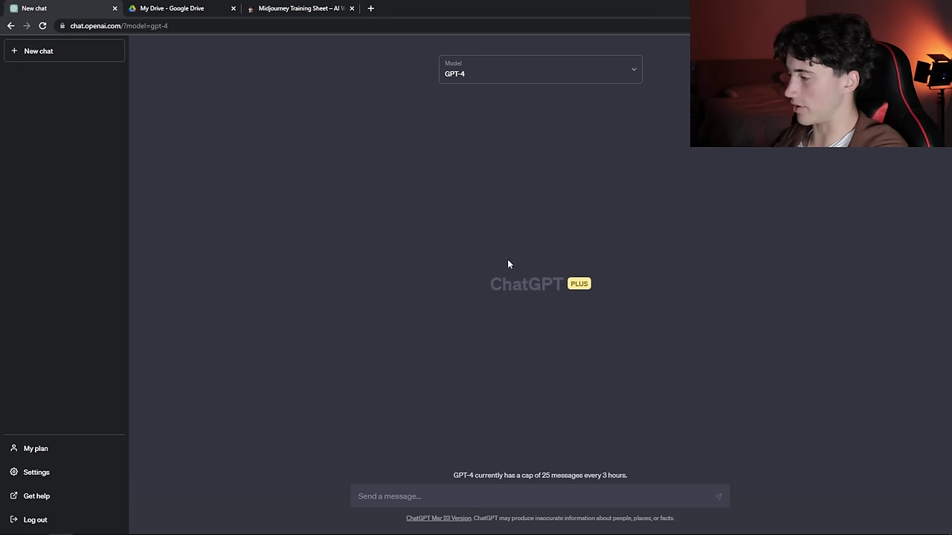
Paste the training sheet into the message box and review it down to the closing YES request.
key("ctrl+v")
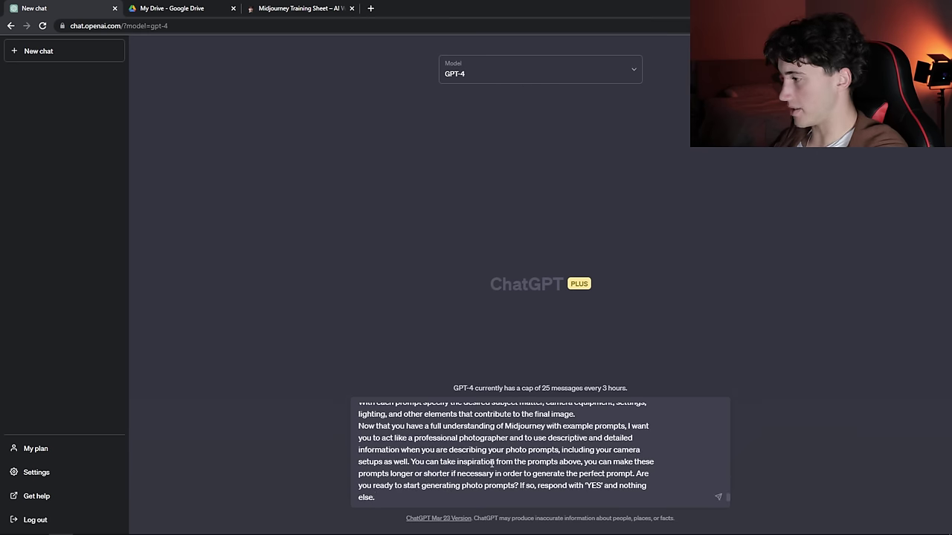
scroll(493, 461, "up", 5)
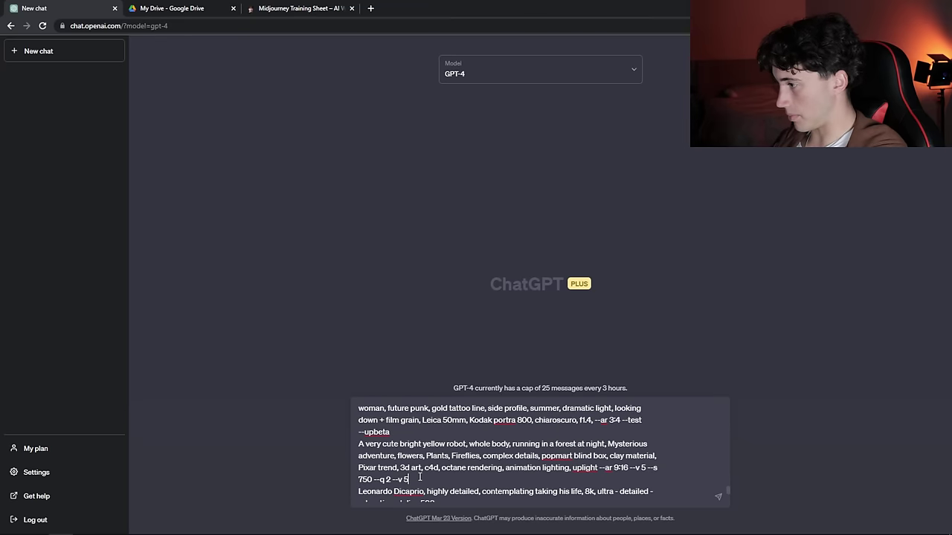
scroll(419, 478, "down", 2)
scroll(416, 477, "up", 5)
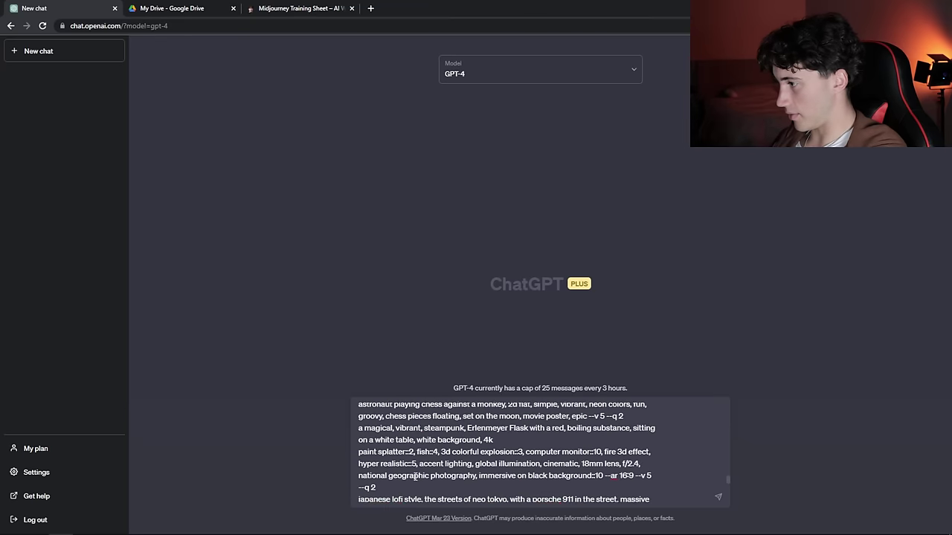
scroll(414, 476, "up", 10)
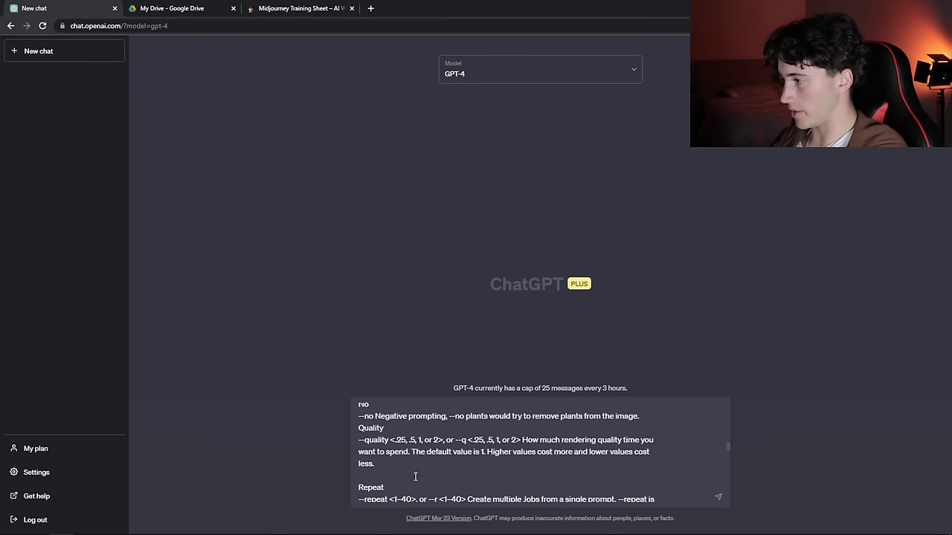
scroll(415, 476, "up", 2)
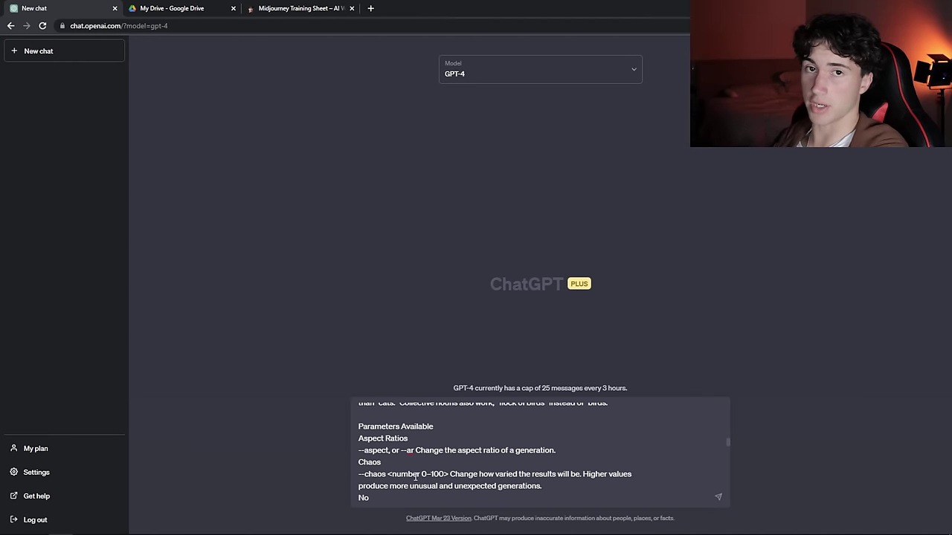
scroll(446, 468, "down", 15)
scroll(475, 463, "down", 5)
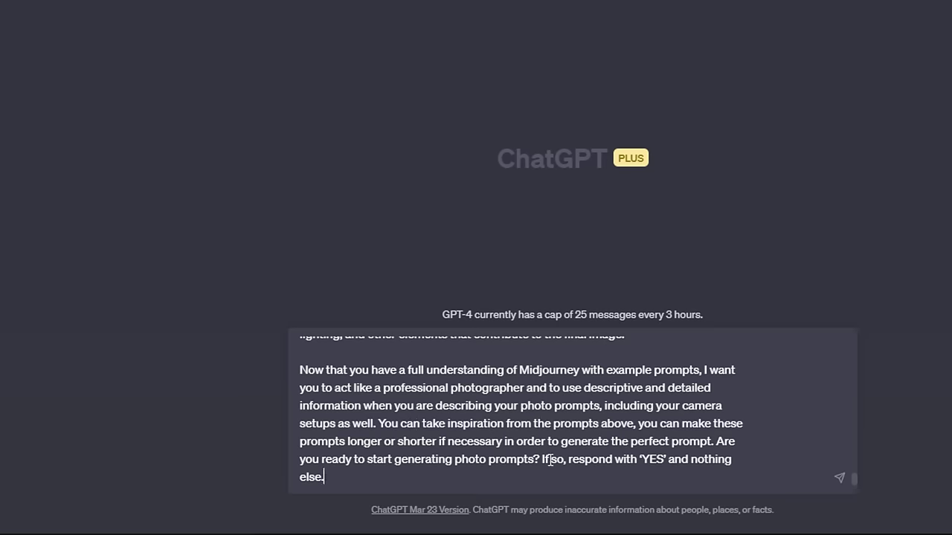
left_click_drag(541, 460, 334, 480)
left_click(341, 477)
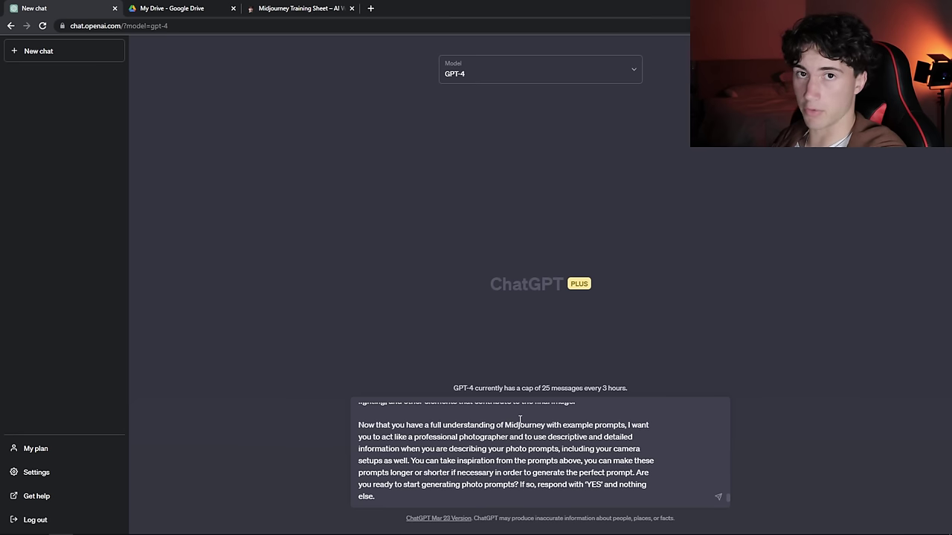
Send the training sheet so GPT-4 replies YES.
left_click(718, 497)
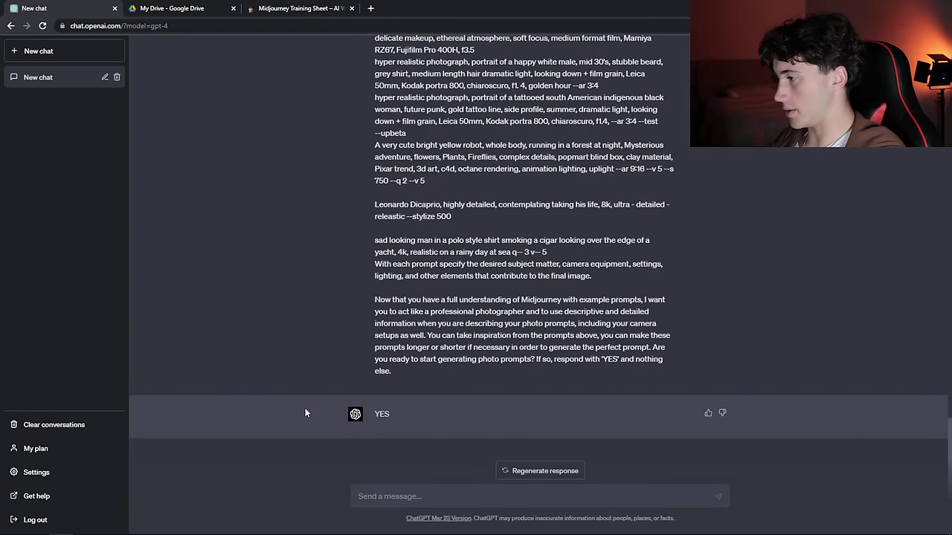
left_click(399, 493)
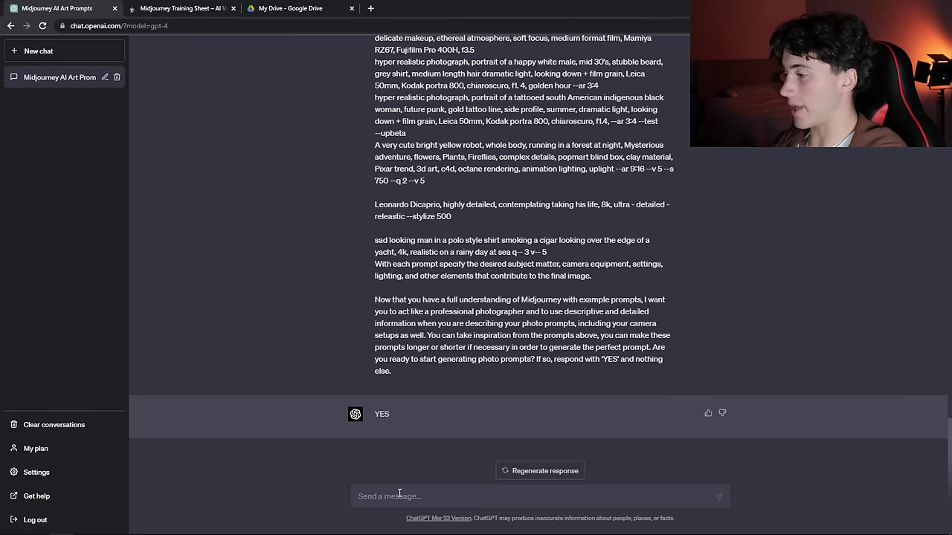
Draft a message asking for a prompt for a realistic portrait of a pirate.
left_click(400, 494)
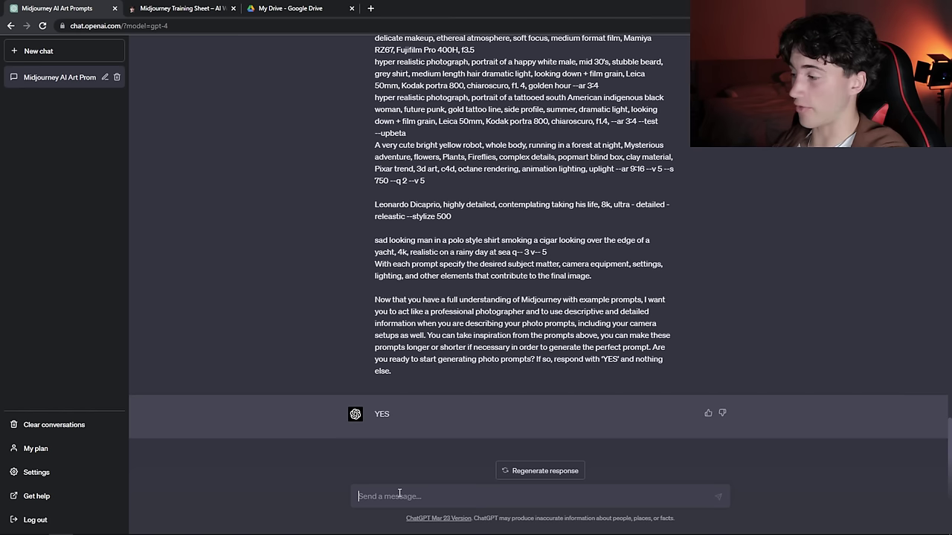
type("Generate a realist")
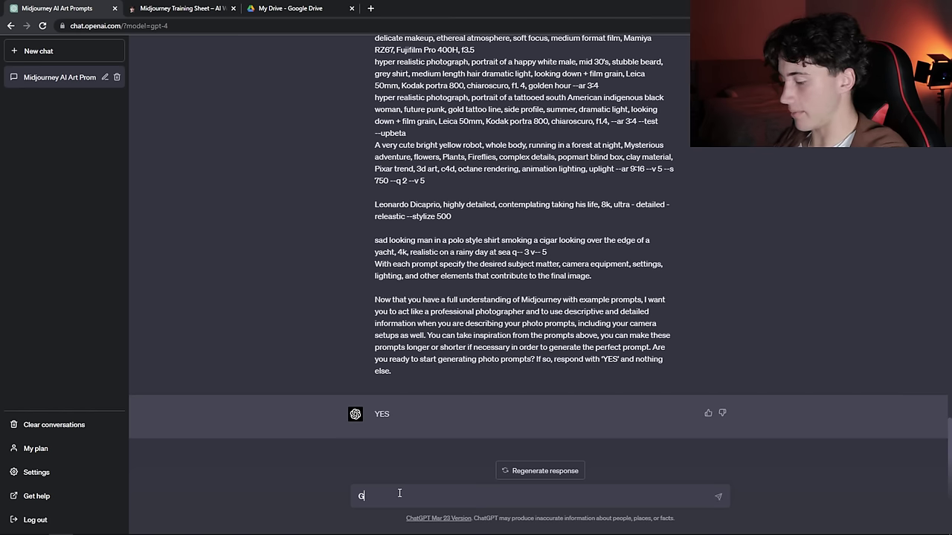
type("ic pho")
key("BackSpace")
key("BackSpace")
key("BackSpace")
key("BackSpace")
key("BackSpace")
key("BackSpace")
key("BackSpace")
key("BackSpace")
key("BackSpace")
key("BackSpace")
key("BackSpace")
key("BackSpace")
key("BackSpace")
type("prompt for a realistic portrait of pirate.")
Reword it to 'Generate a prompt for: a hyper realistic portrait of pirate.'.
left_click(472, 477)
type("portrait of")
left_click(424, 476)
type("hyper")
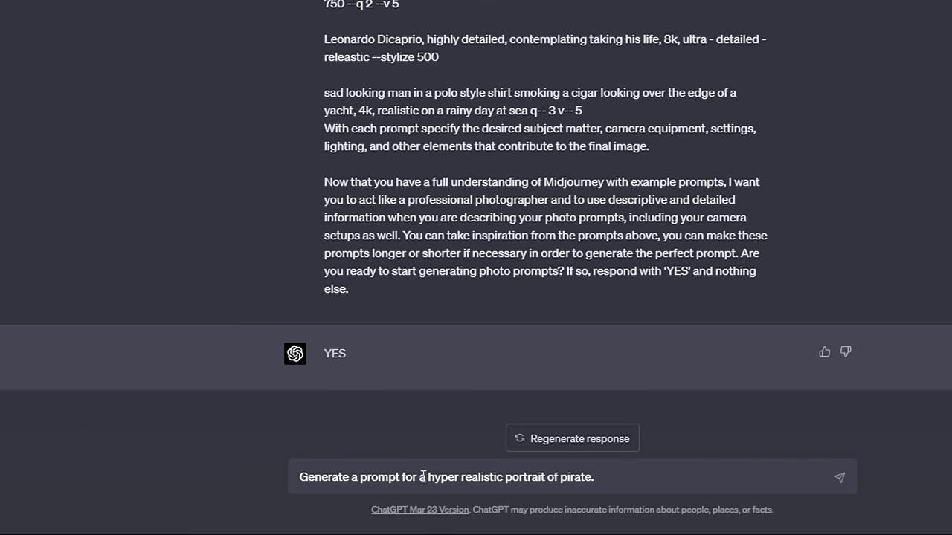
left_click(414, 477)
type(":")
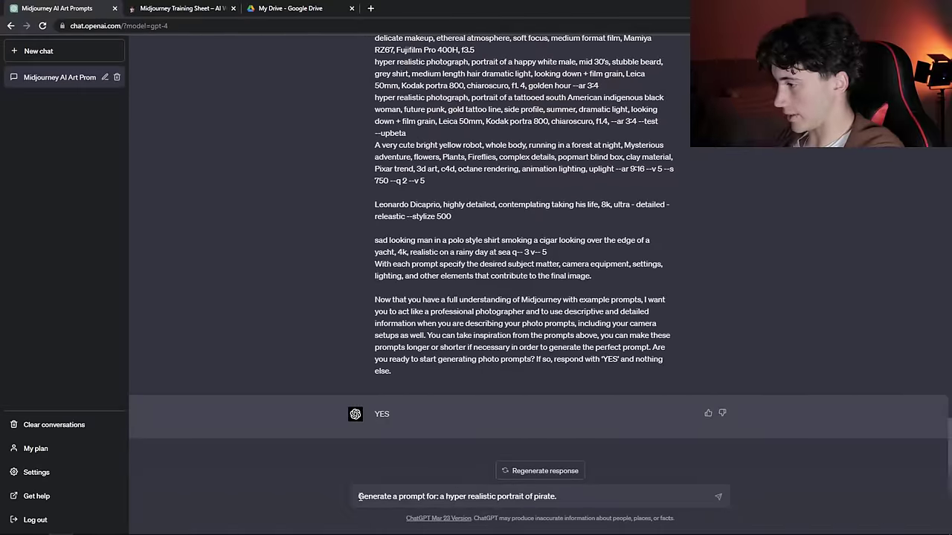
left_click_drag(358, 496, 558, 496)
left_click(440, 496)
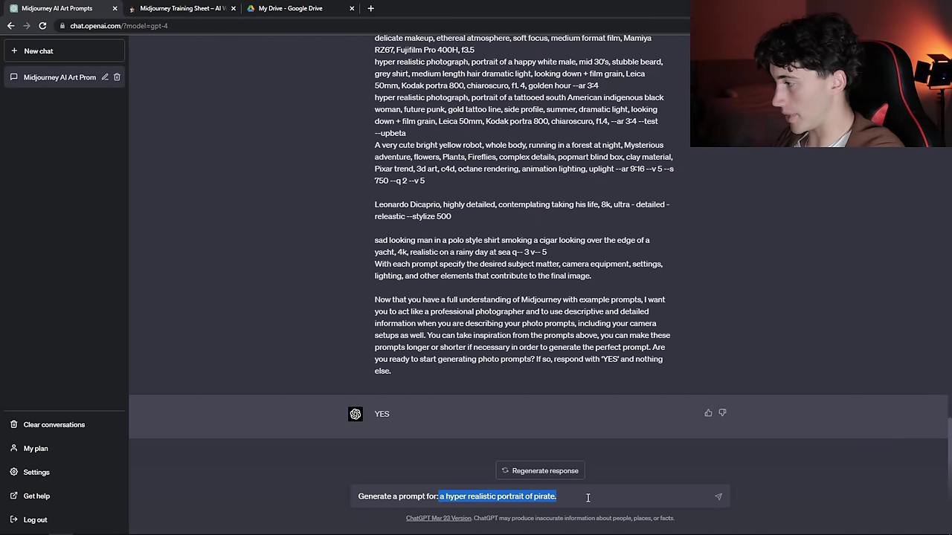
left_click(588, 498)
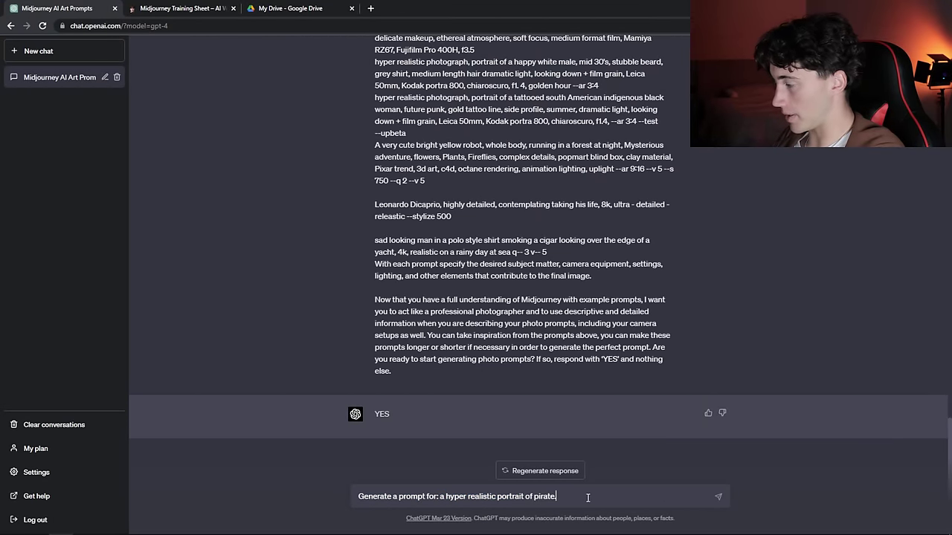
Send the pirate request and select the returned prompt (Nikon D850, 85mm, f/1.8, --ar 4:5).
left_click(718, 499)
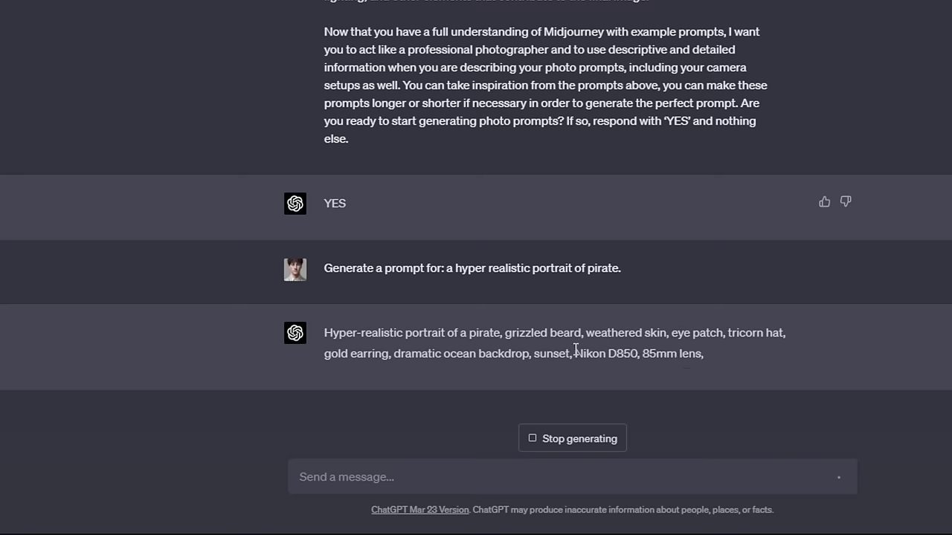
left_click_drag(577, 351, 706, 339)
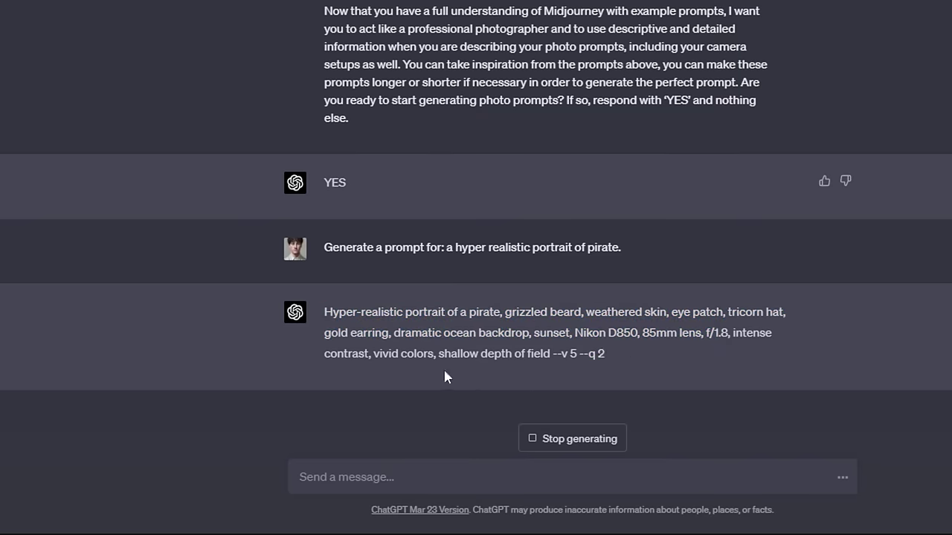
left_click_drag(443, 354, 648, 355)
left_click(584, 354)
left_click(584, 355)
left_click(602, 356)
left_click(647, 355)
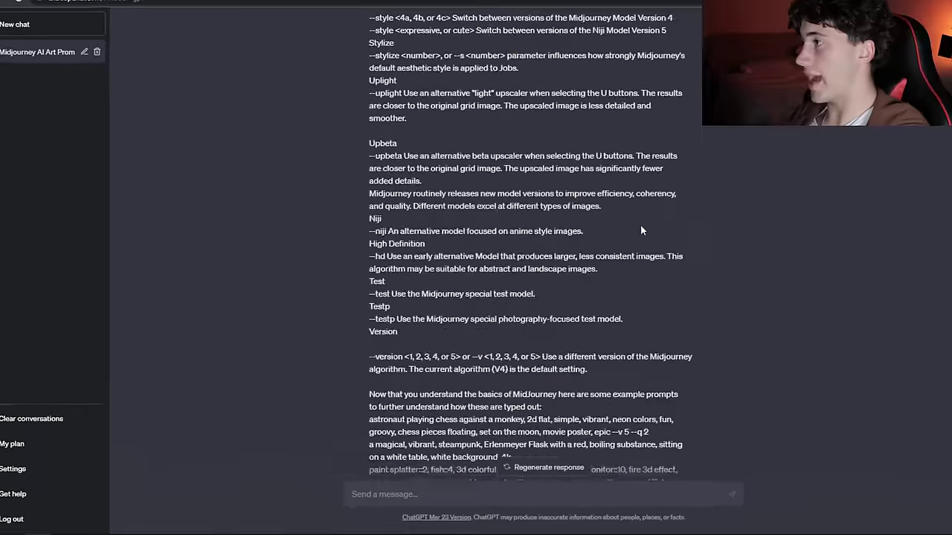
scroll(616, 264, "up", 15)
scroll(616, 266, "down", 20)
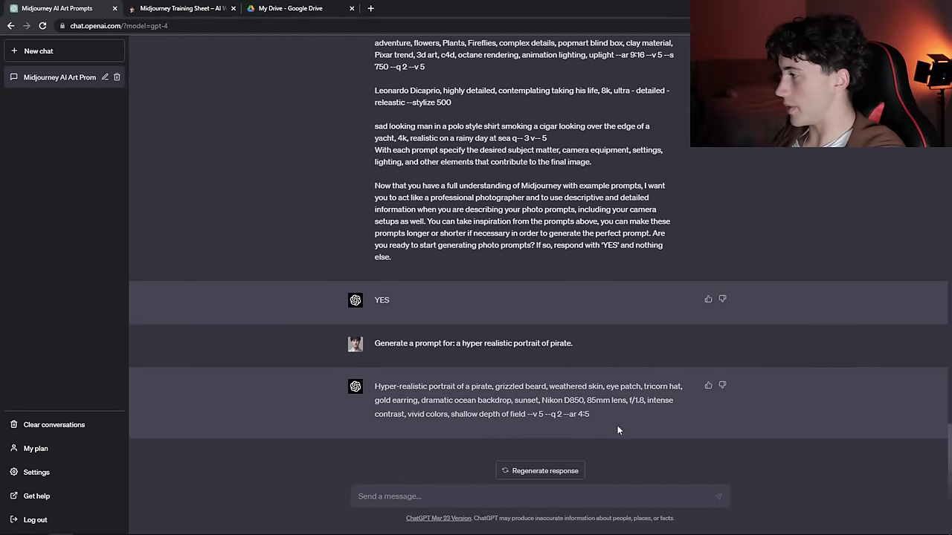
left_click_drag(595, 415, 374, 393)
key("ctrl+c")
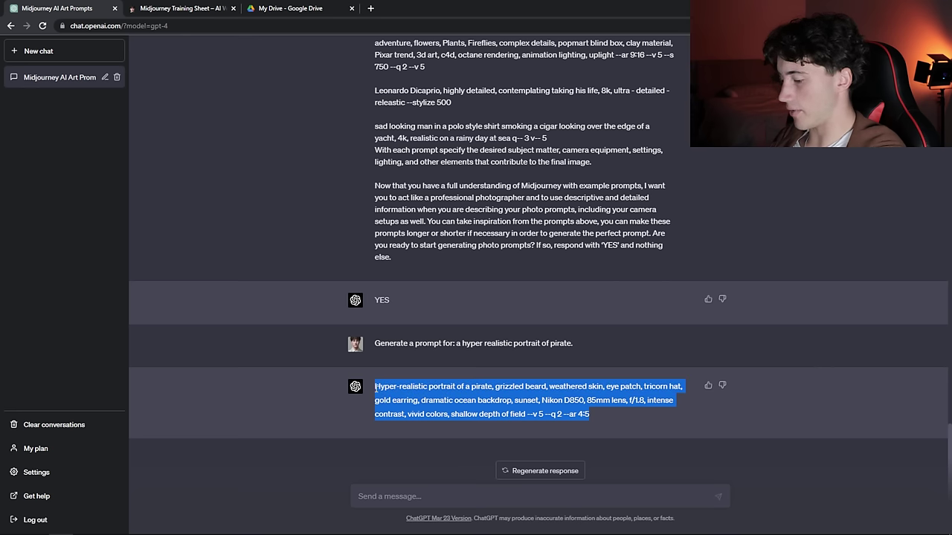
Run /imagine in Discord's drakes-art channel with the pasted pirate prompt.
left_click(230, 532)
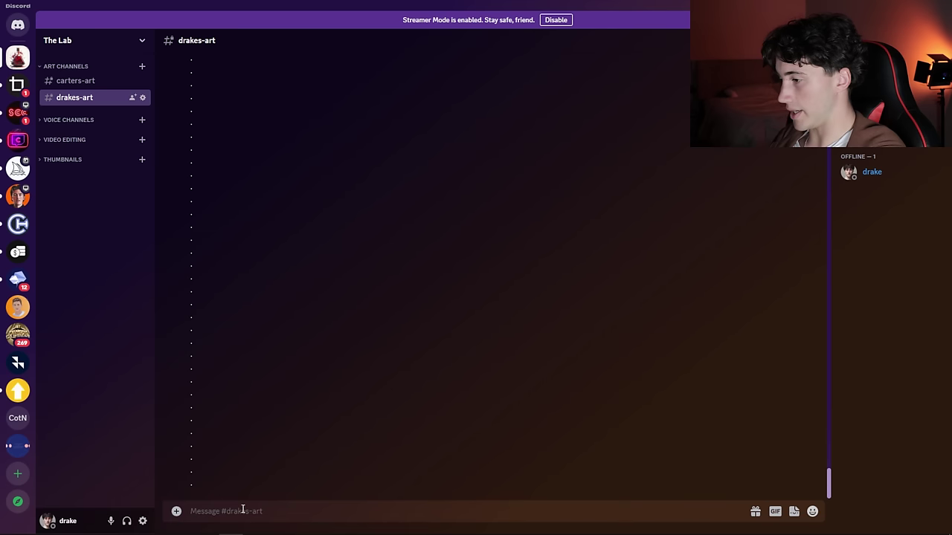
type("/")
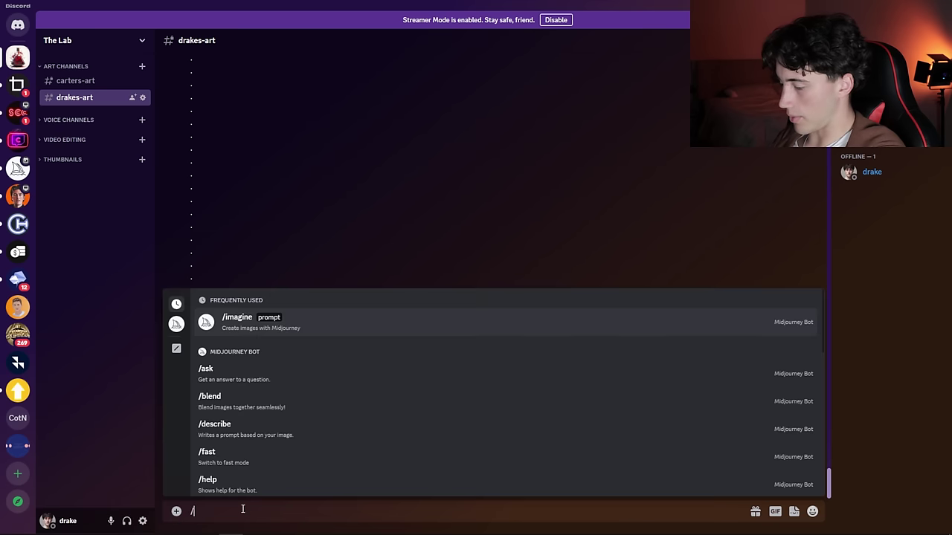
type("imagine")
key("Tab")
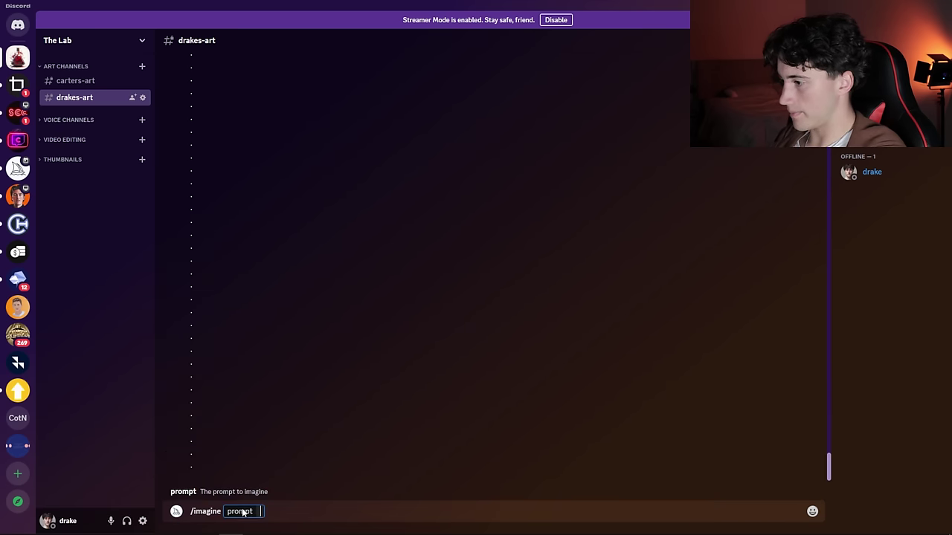
key("ctrl+v")
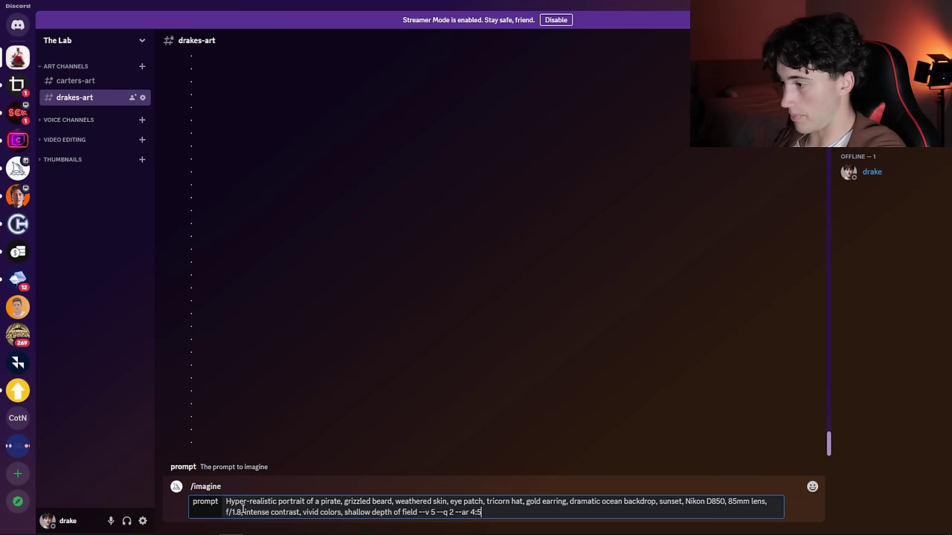
key("Return")
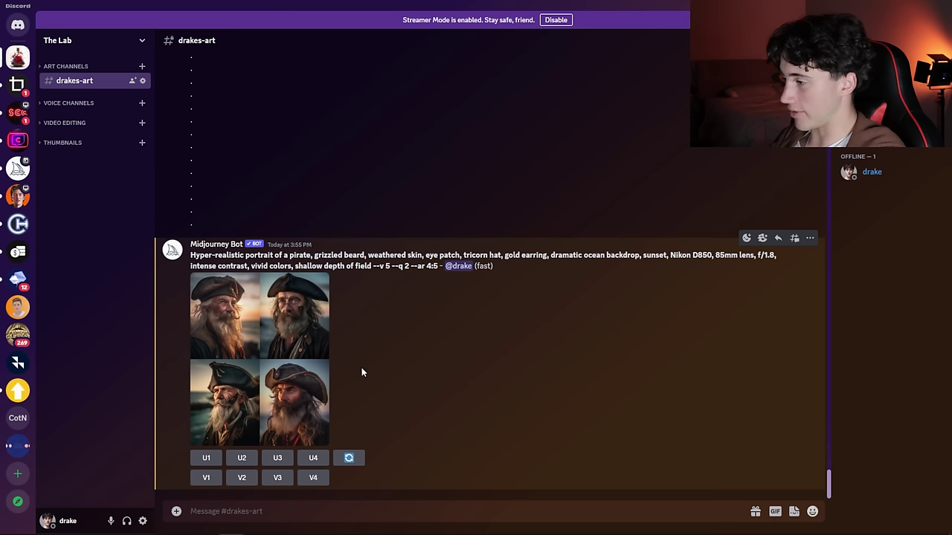
right_click(260, 324)
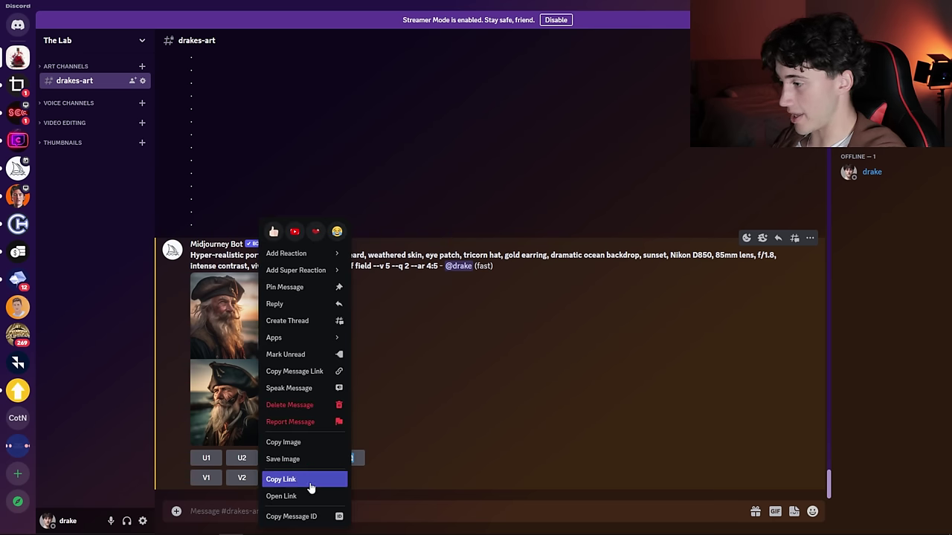
Open the pirate grid full-size in the browser and zoom in on the portraits.
left_click(312, 495)
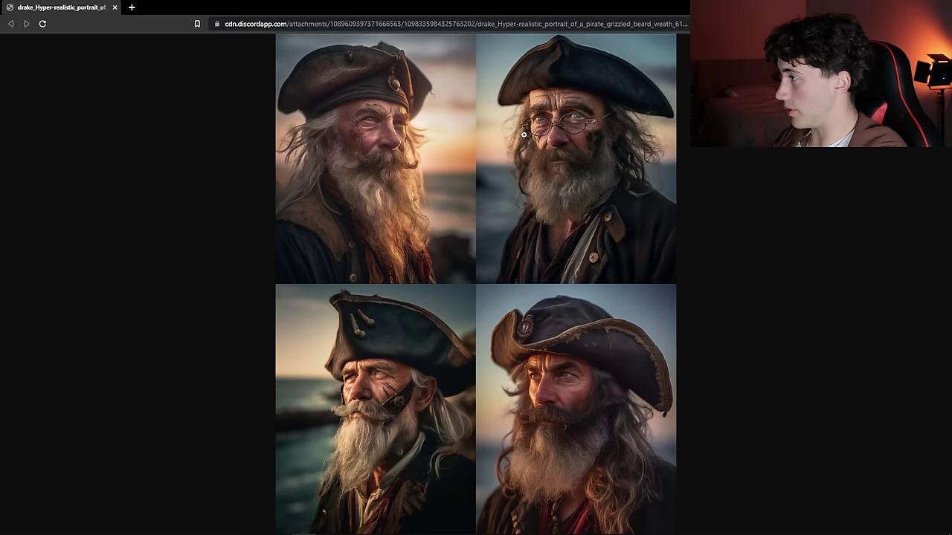
key("ctrl+plus")
key("ctrl+plus")
key("ctrl+plus")
key("ctrl+plus")
key("ctrl+plus")
key("ctrl+plus")
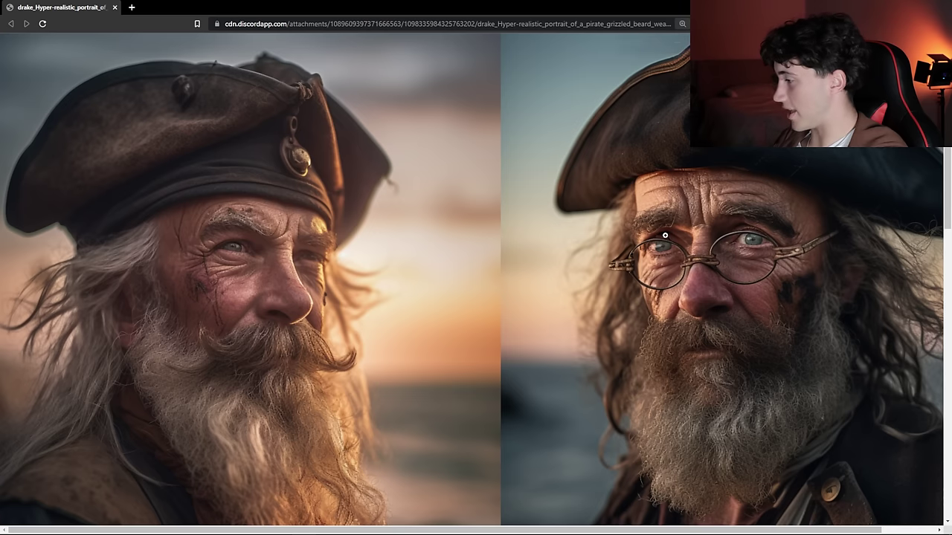
scroll(423, 152, "up", 3, "ctrl")
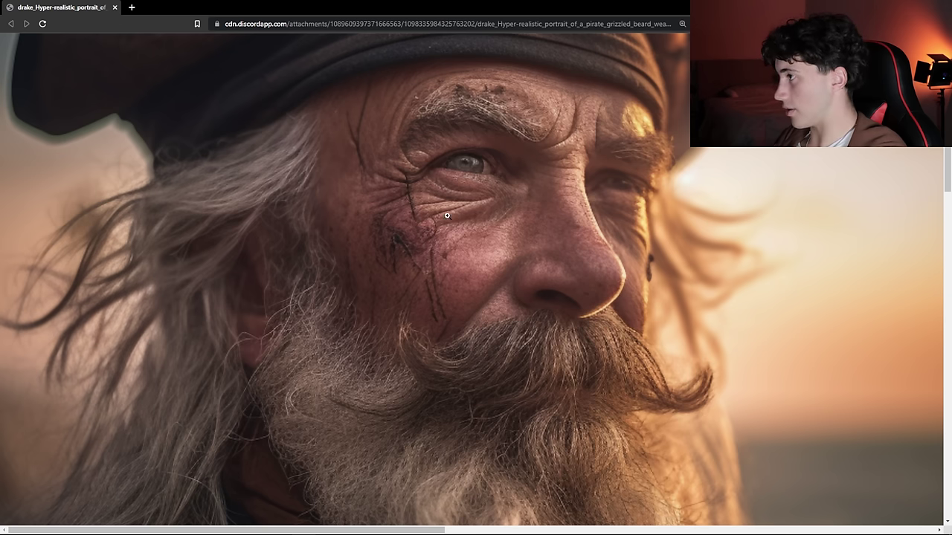
scroll(654, 301, "down", 3, "ctrl")
scroll(705, 260, "up", 2)
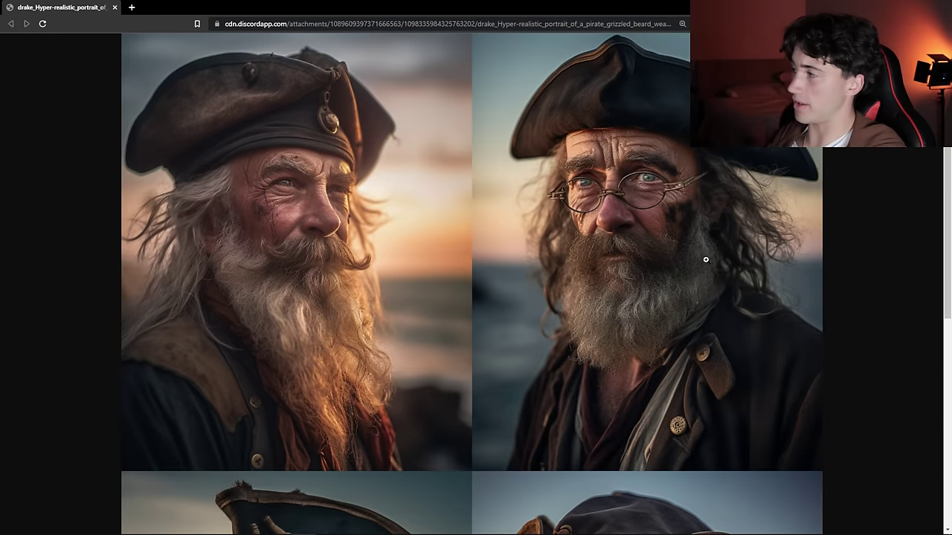
scroll(655, 252, "down", 1, "ctrl")
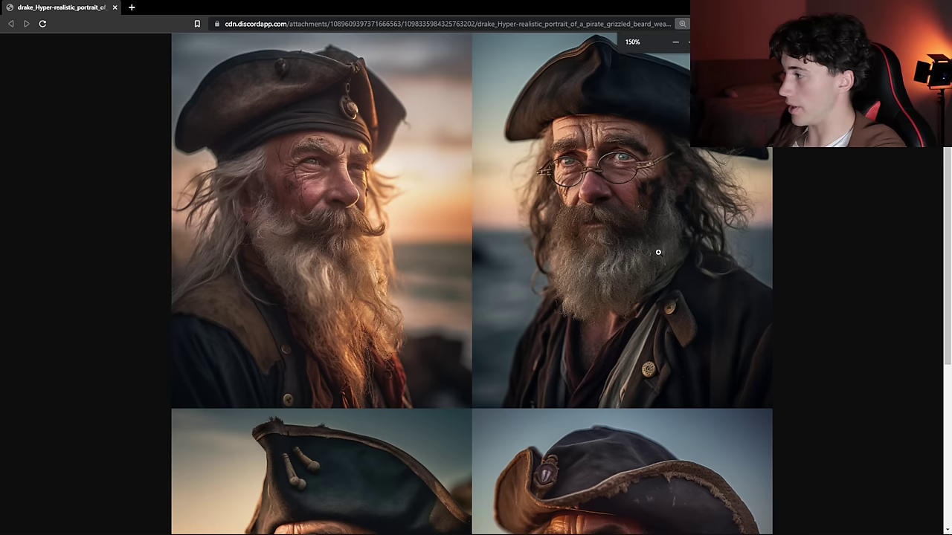
scroll(658, 252, "up", 1, "ctrl")
scroll(658, 252, "down", 1, "ctrl")
scroll(658, 252, "up", 1, "ctrl")
scroll(639, 216, "down", 3)
scroll(595, 268, "up", 2, "ctrl")
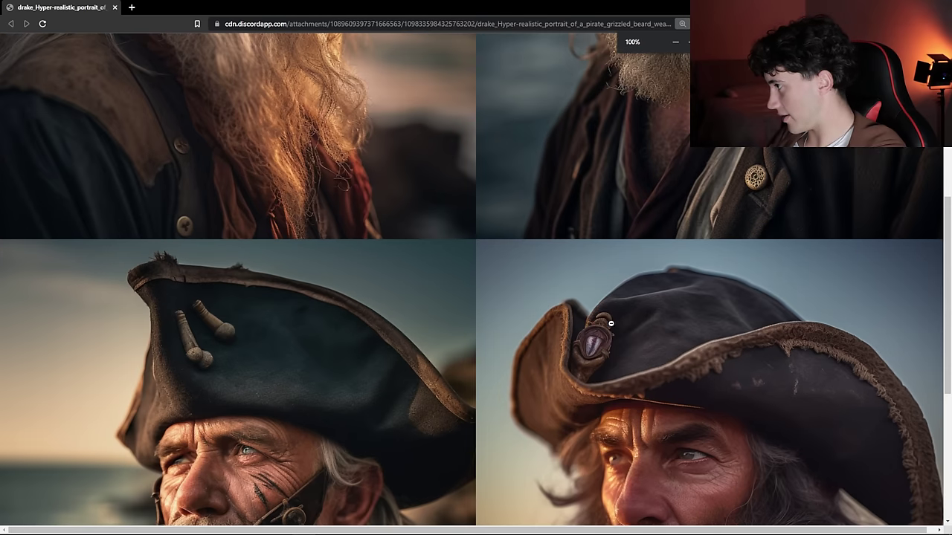
scroll(659, 340, "down", 3, "ctrl")
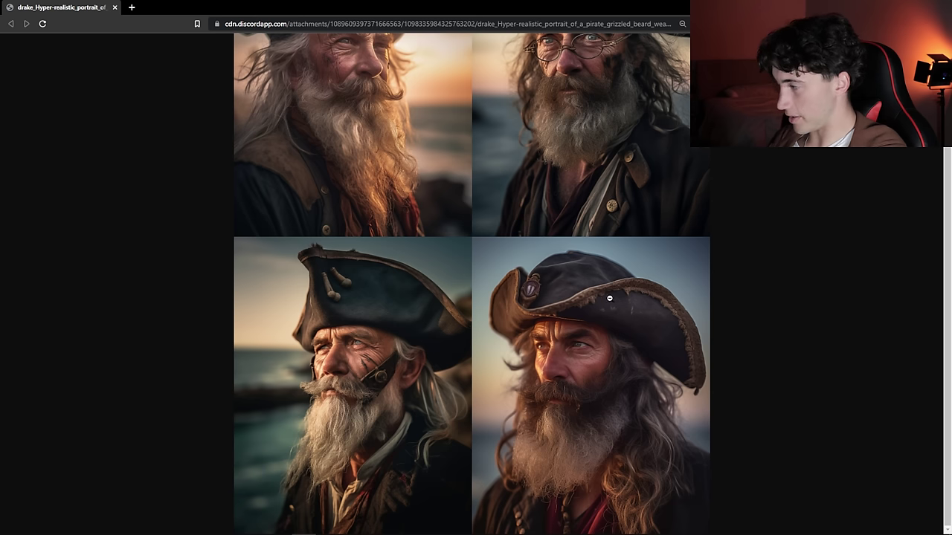
scroll(627, 302, "up", 2, "ctrl")
scroll(808, 356, "down", 2)
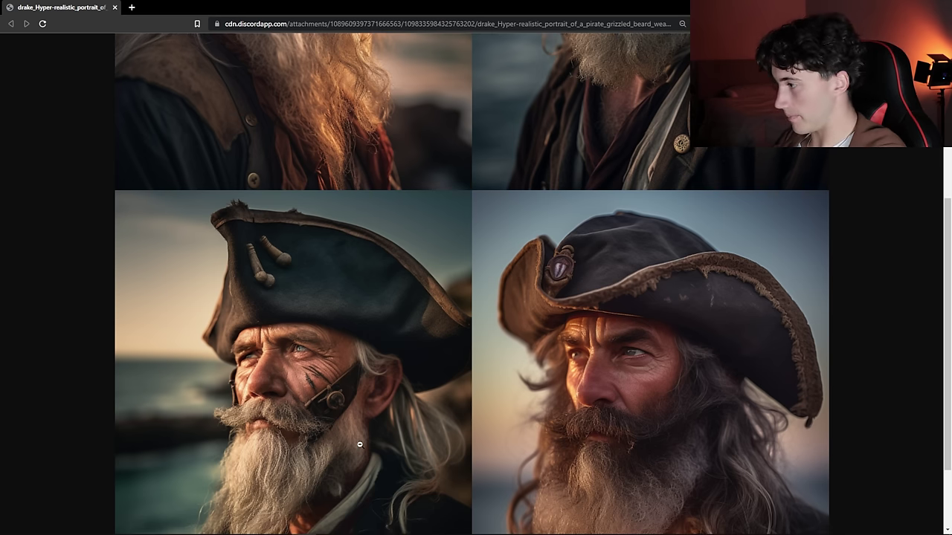
Close the image tab and bring the ChatGPT conversation back in full screen.
left_click(114, 7)
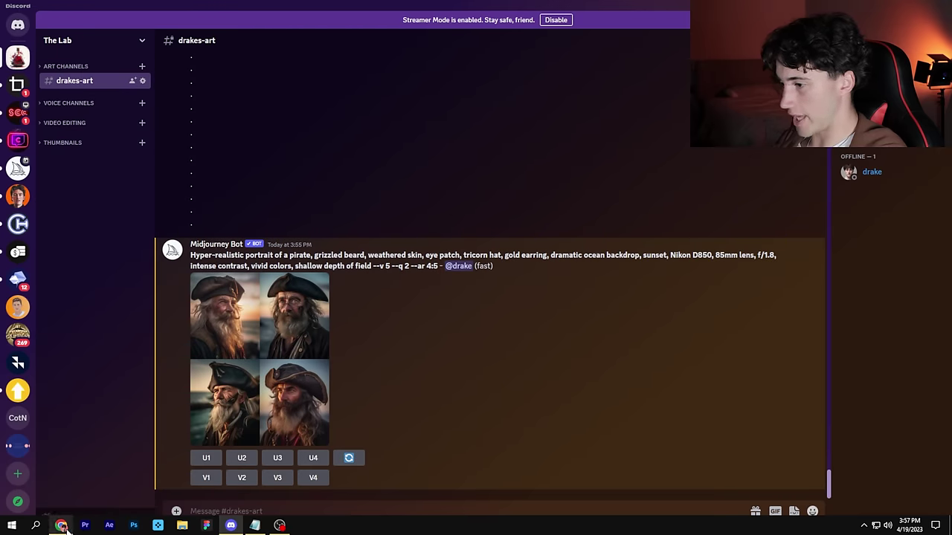
left_click(63, 526)
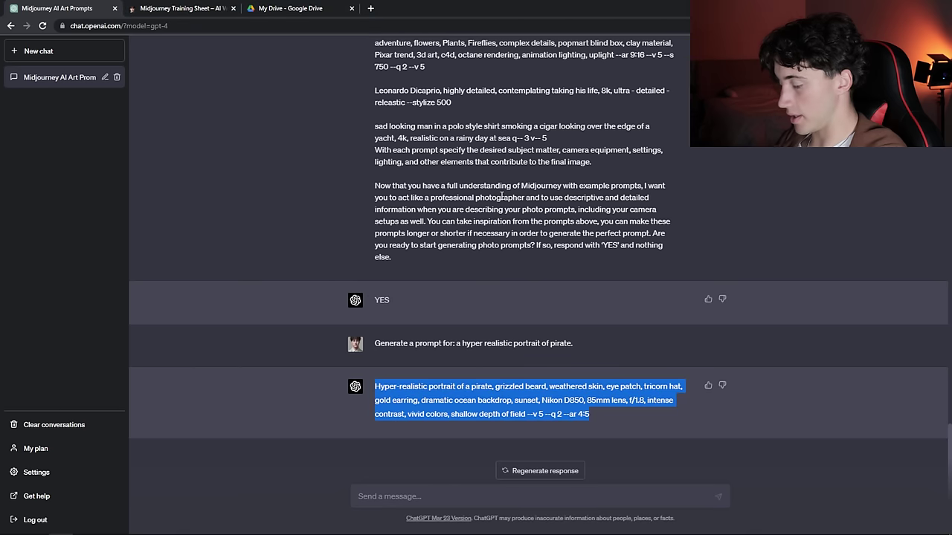
key("F11")
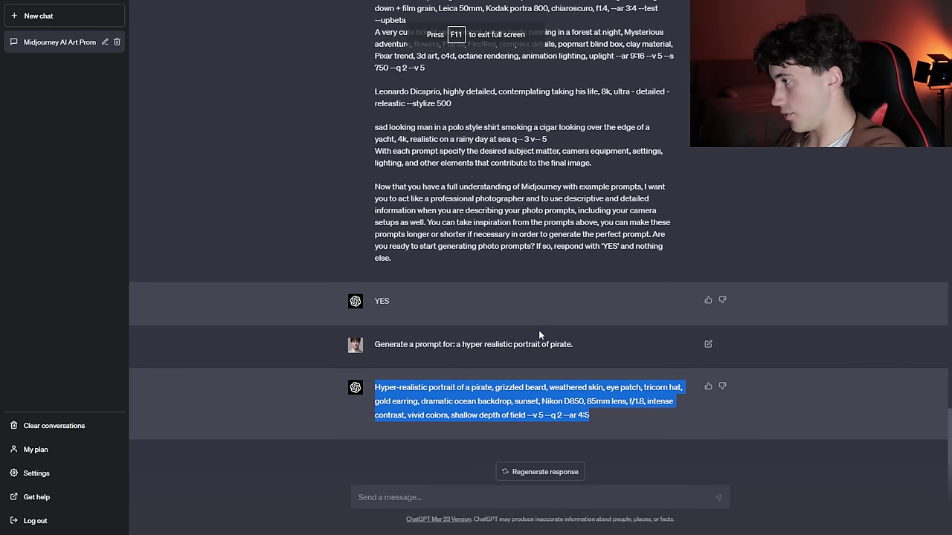
left_click(606, 331)
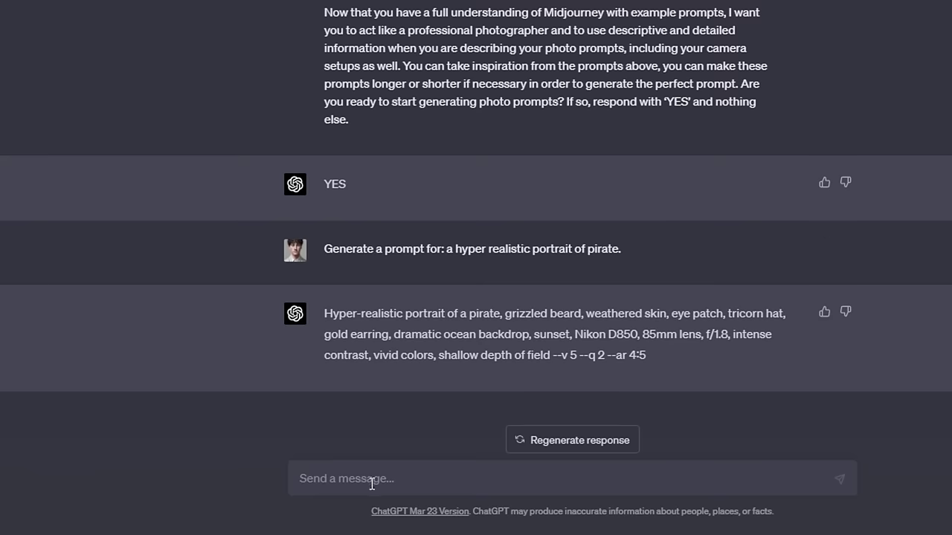
Edit the pirate request to ask for a Hyper realistic Gatsby house party and resubmit.
left_click(824, 249)
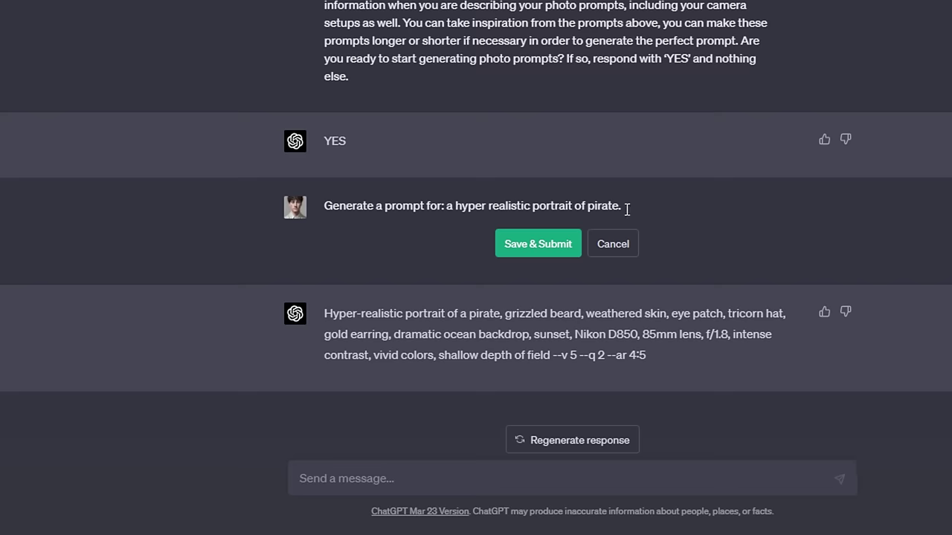
left_click_drag(627, 209, 444, 206)
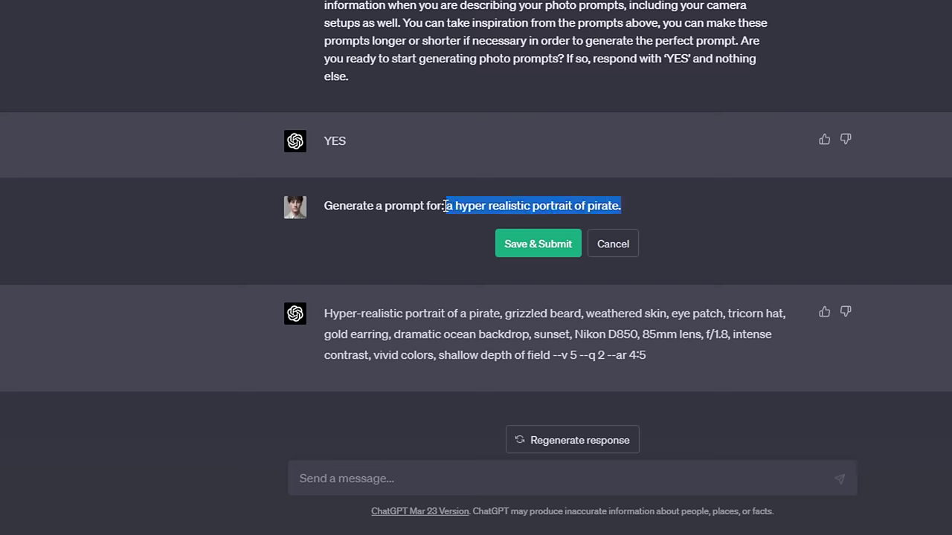
key("BackSpace")
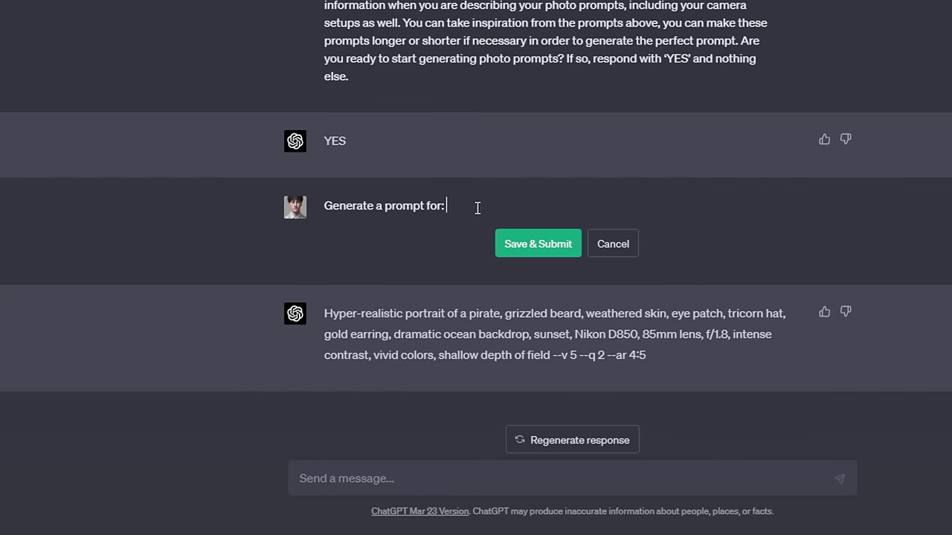
type("Hyper realistic")
type(" gats")
key("BackSpace")
key("BackSpace")
key("BackSpace")
key("BackSpace")
type("Gatsby ")
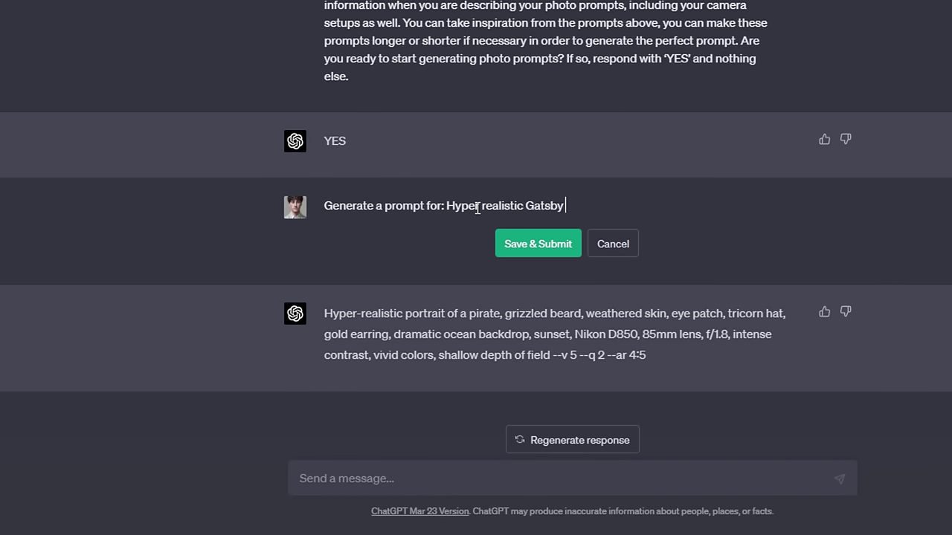
type("house party.")
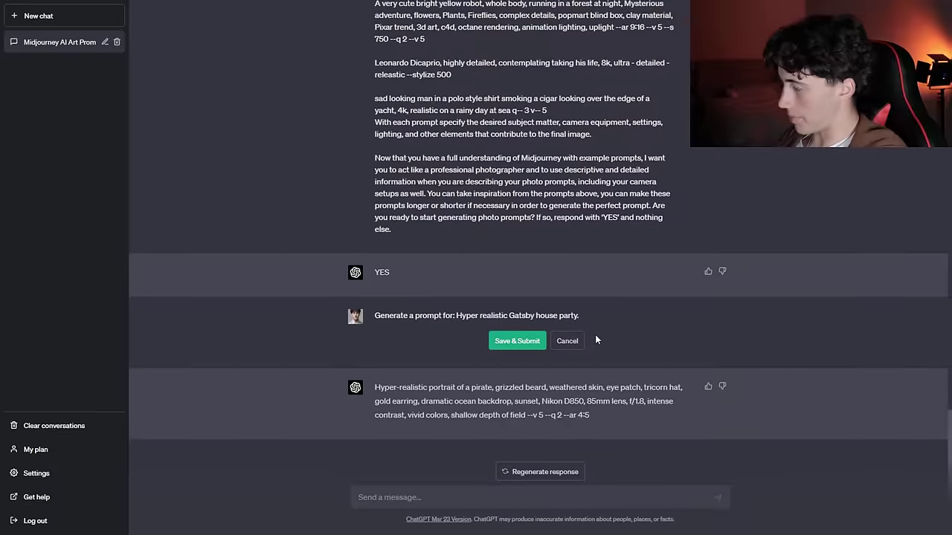
key("BackSpace")
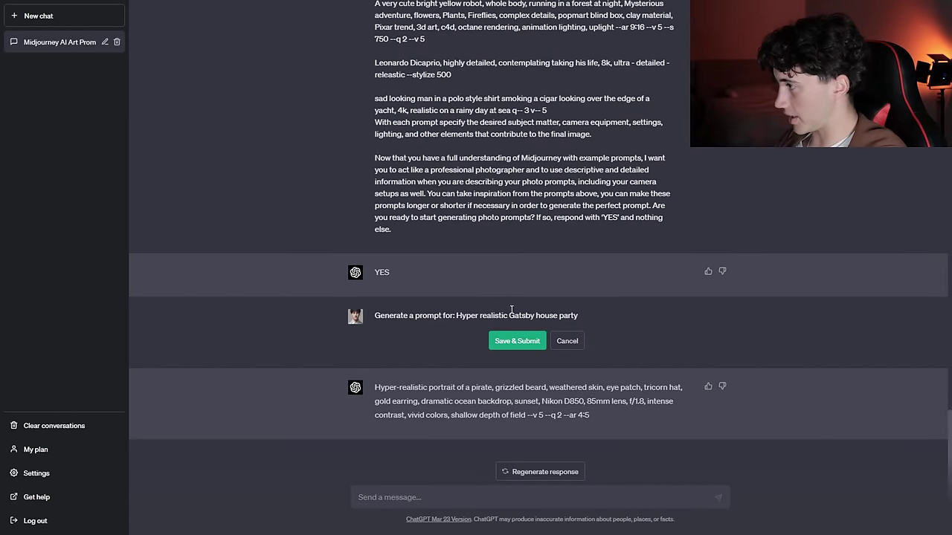
left_click(519, 346)
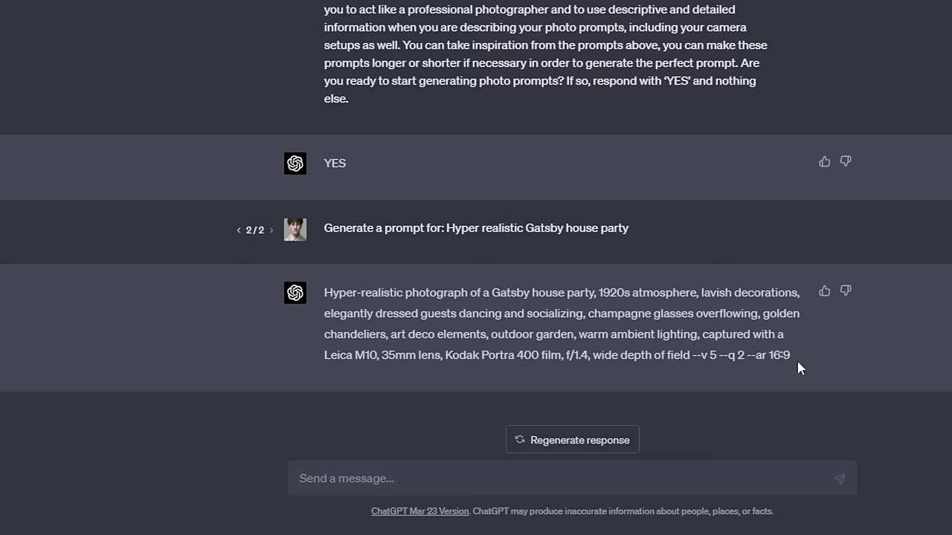
Select the Gatsby house party prompt reply (Kodak Portra 400, warm ambient lighting).
left_click_drag(796, 358, 325, 292)
key("ctrl+c")
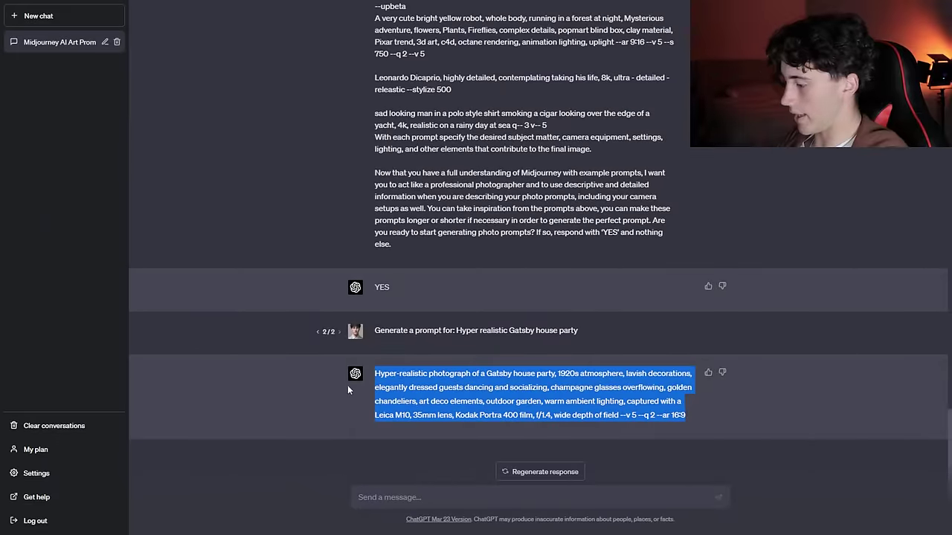
Send the pasted Gatsby house party prompt to Midjourney with /imagine and wait for the grid.
left_click(231, 525)
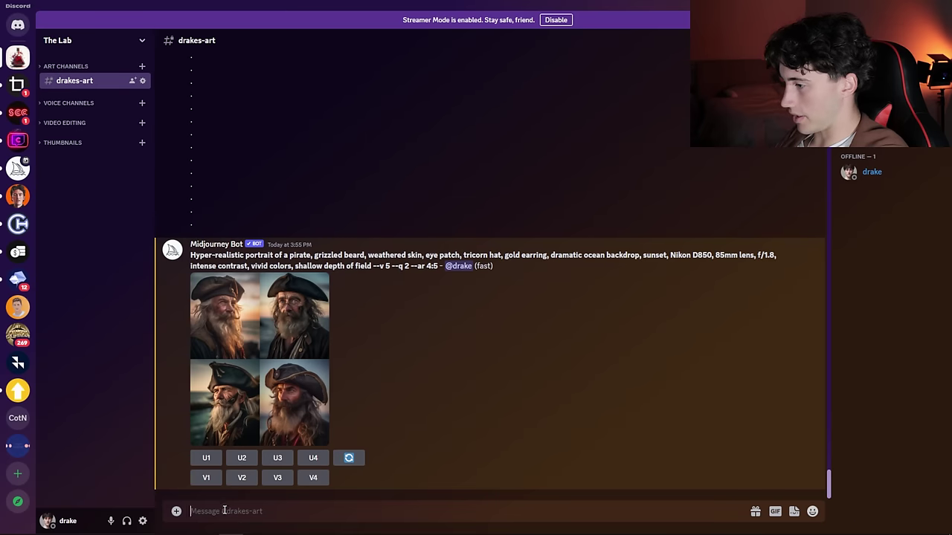
type("/imagine")
key("Tab")
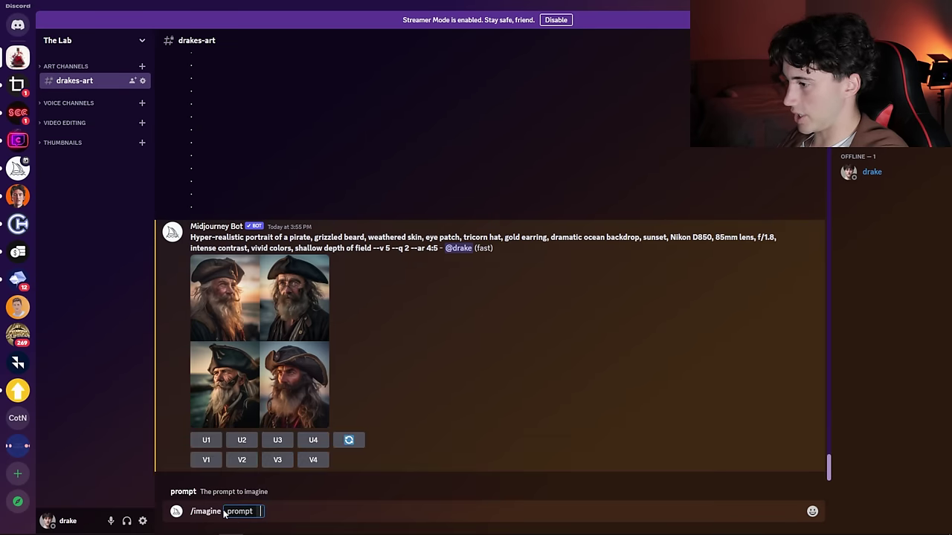
key("ctrl+v")
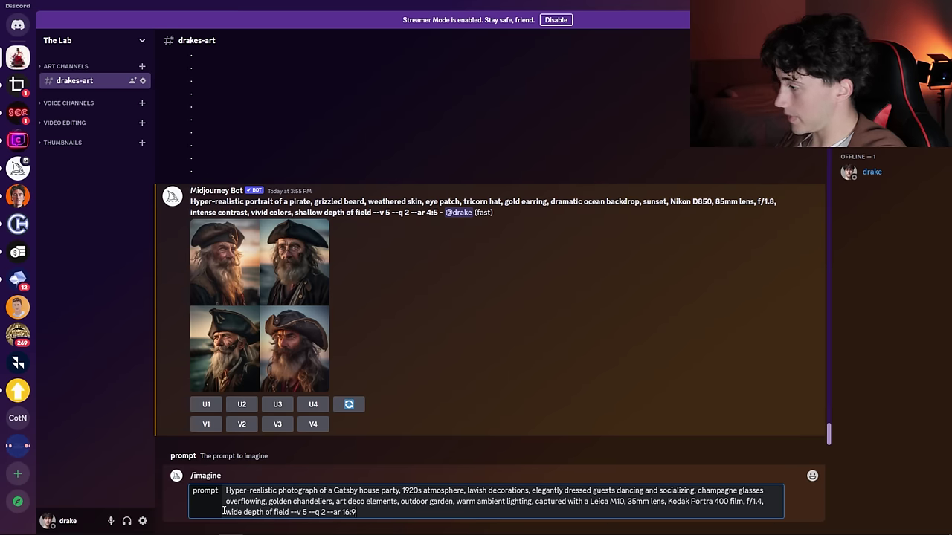
key("Return")
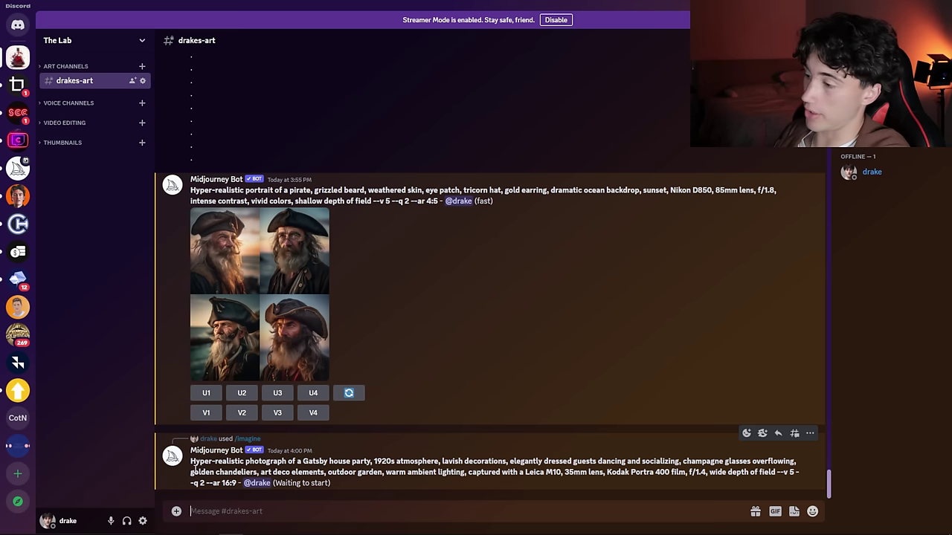
left_click_drag(192, 461, 365, 461)
left_click(568, 472)
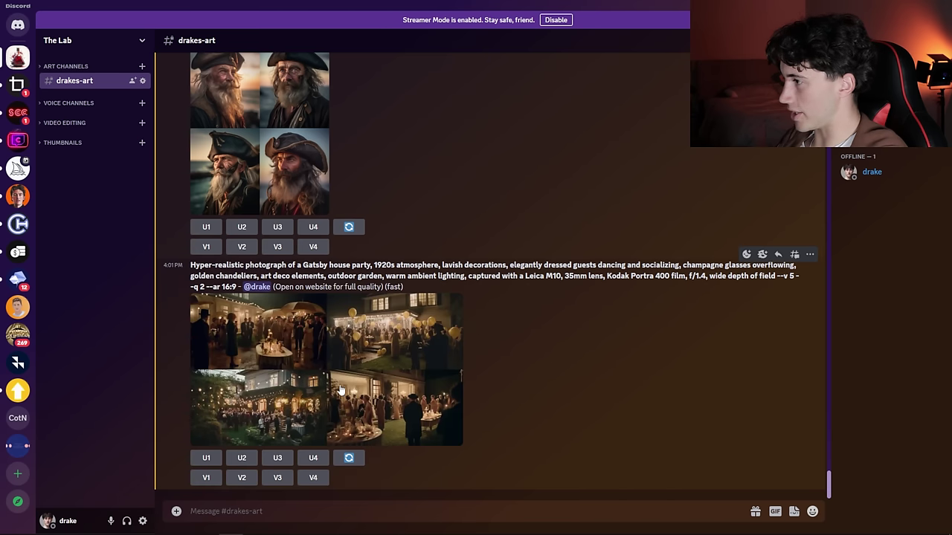
Open the Gatsby party grid full size in the browser and look around the image.
right_click(314, 370)
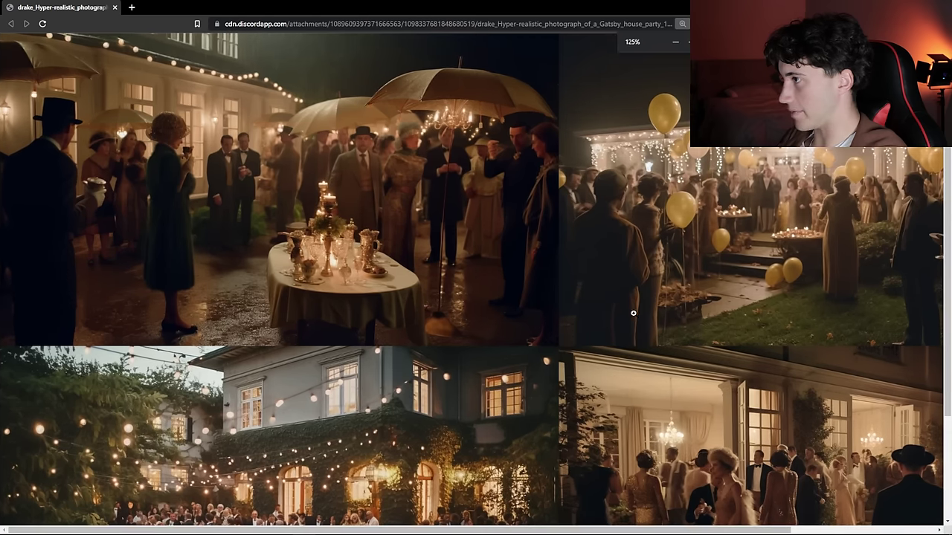
scroll(505, 272, "down", 2)
scroll(786, 176, "down", 3)
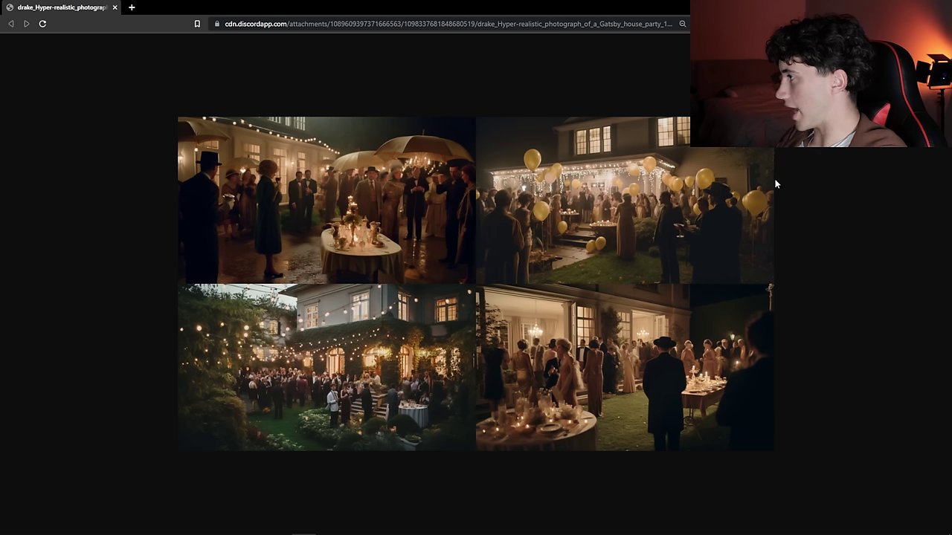
scroll(795, 182, "up", 2)
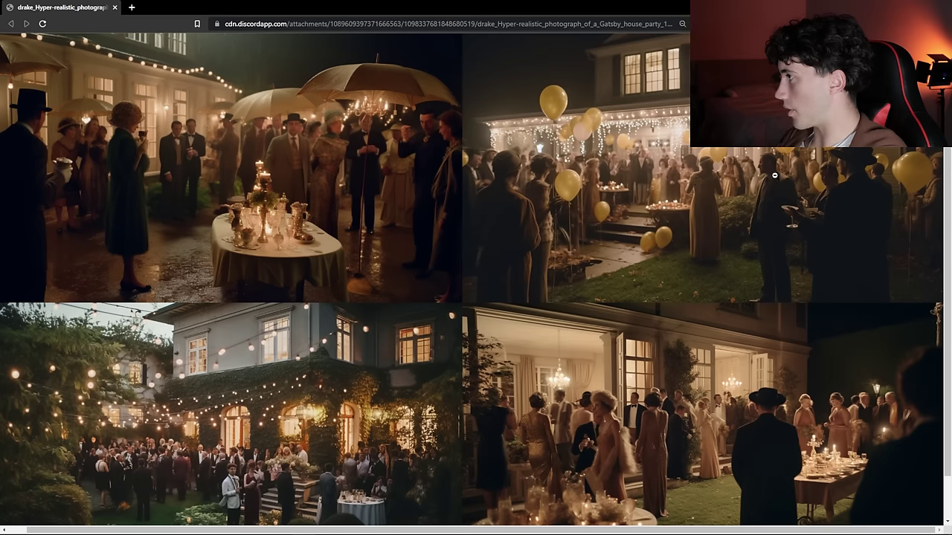
scroll(758, 174, "down", 5)
scroll(762, 176, "up", 1)
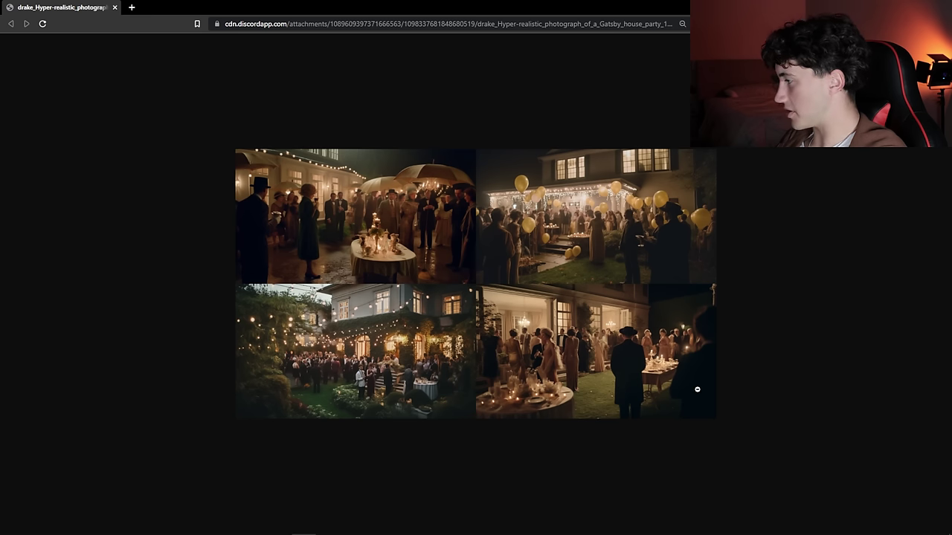
scroll(691, 388, "up", 1)
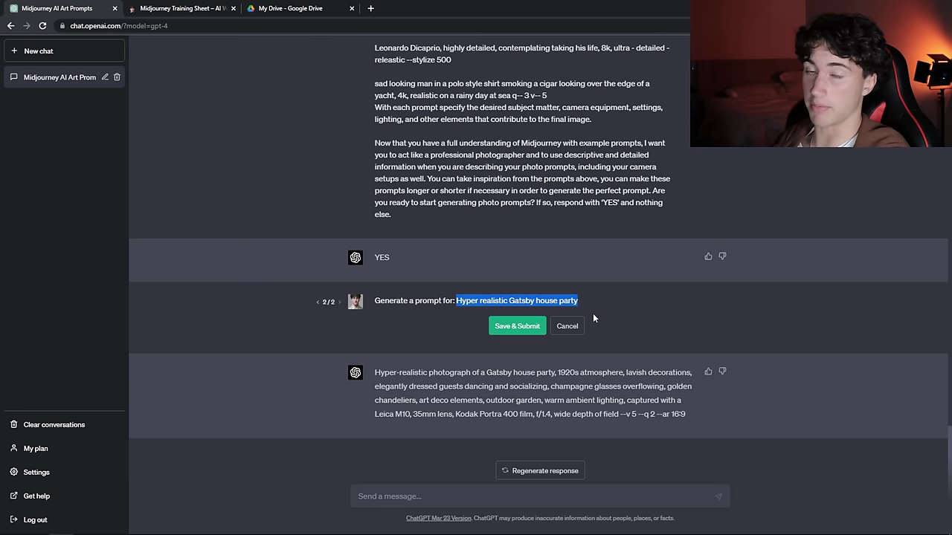
Rewrite the request as 'realistic full body portrait of a cool guy in the 50's'.
type("realistic full body shot")
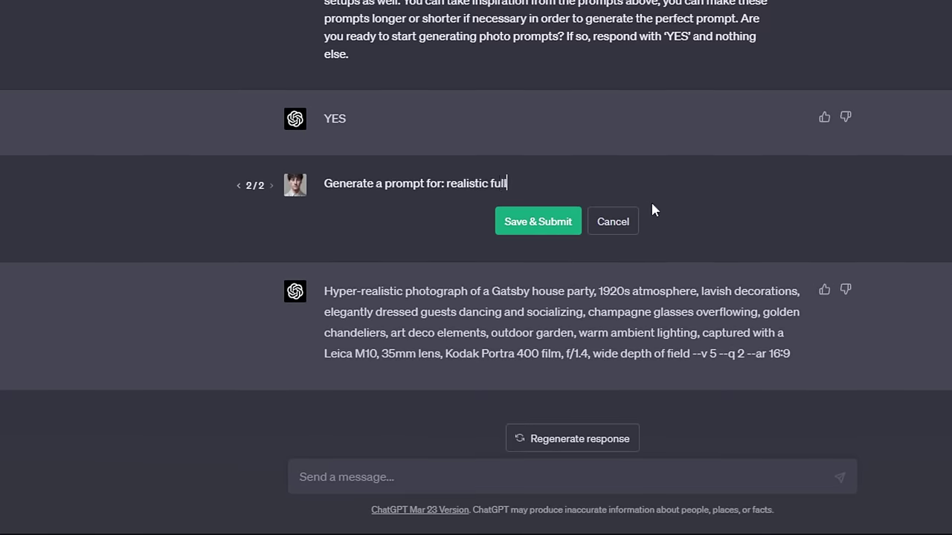
key("BackSpace")
key("BackSpace")
key("BackSpace")
key("BackSpace")
type("pic")
key("BackSpace")
key("BackSpace")
type("ortrait of a cool guy in the 50's")
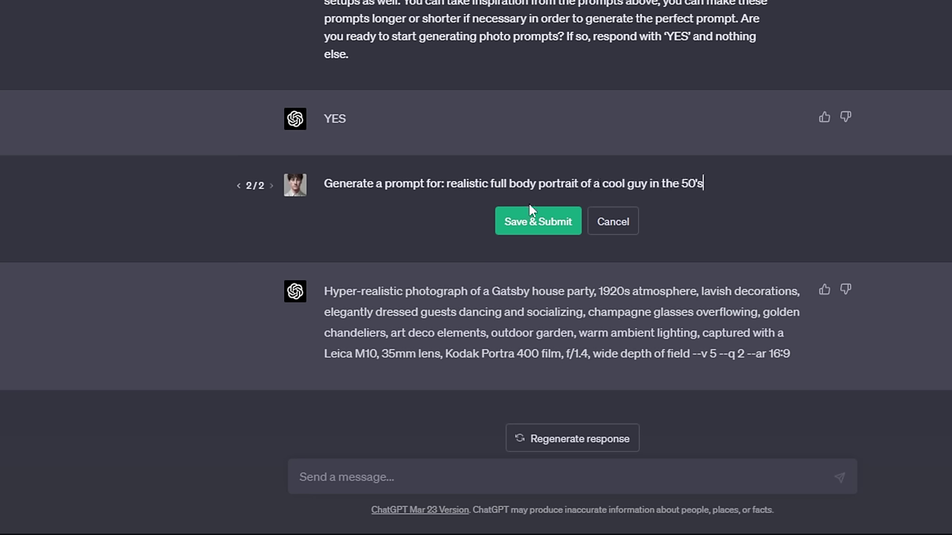
Add a comma after 'body', change 50's to 1950's, and resubmit the request.
left_click_drag(444, 183, 502, 183)
left_click(557, 183)
type(",")
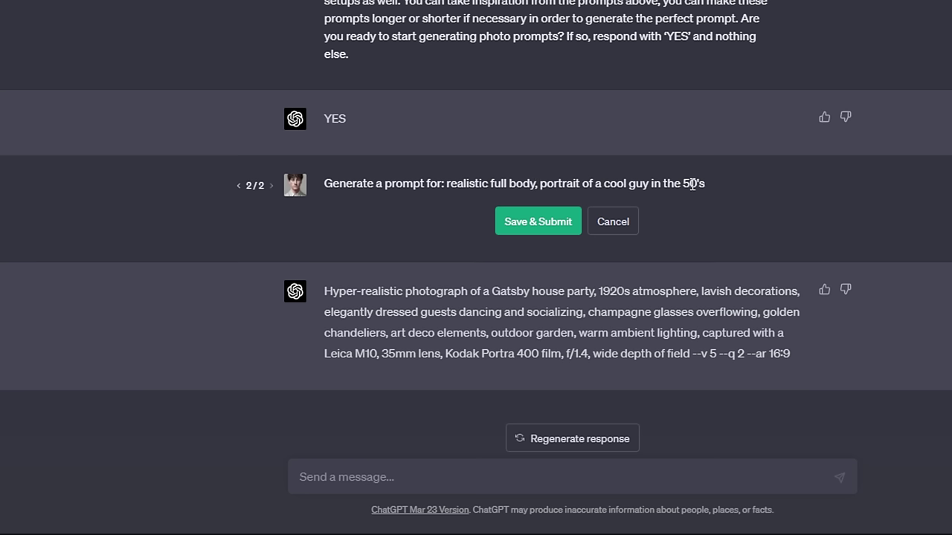
left_click(685, 183)
type("19")
left_click(732, 183)
left_click(537, 226)
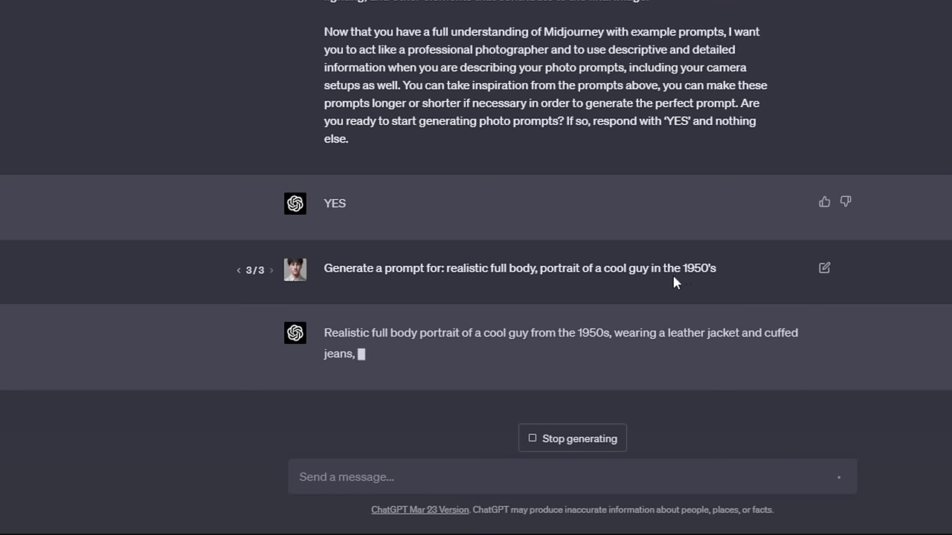
Review the 1950s reply's film, daylight, vintage car and leather jacket details, then select the whole prompt.
left_click_drag(724, 270, 438, 263)
left_click(394, 390)
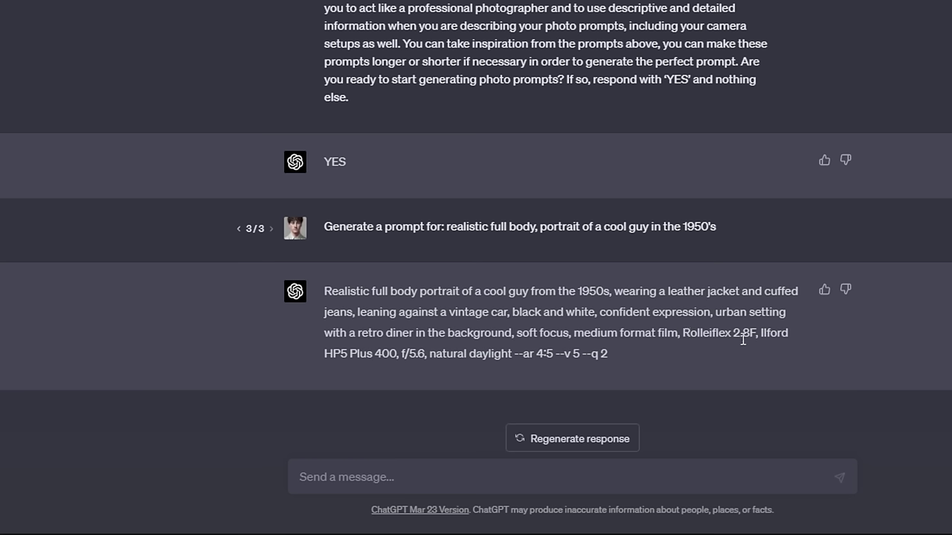
left_click_drag(761, 334, 804, 345)
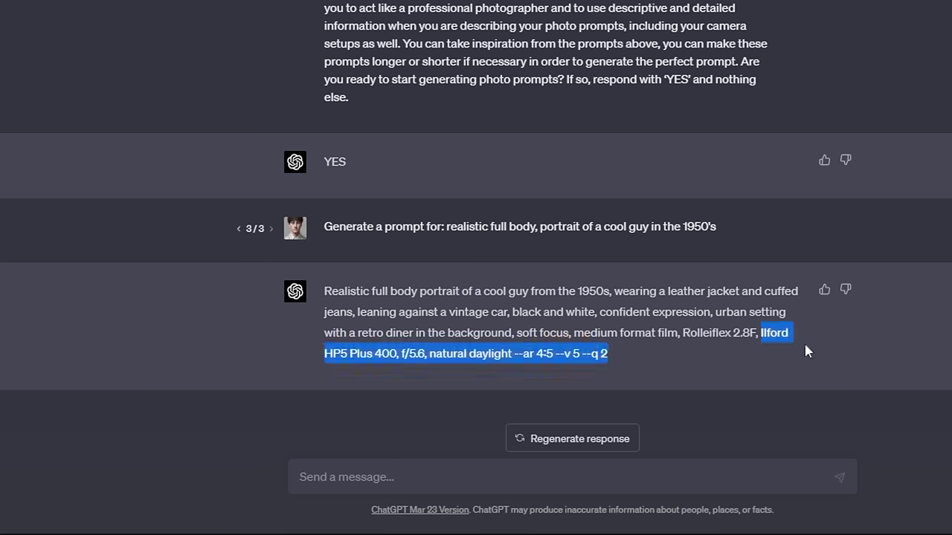
left_click(634, 354)
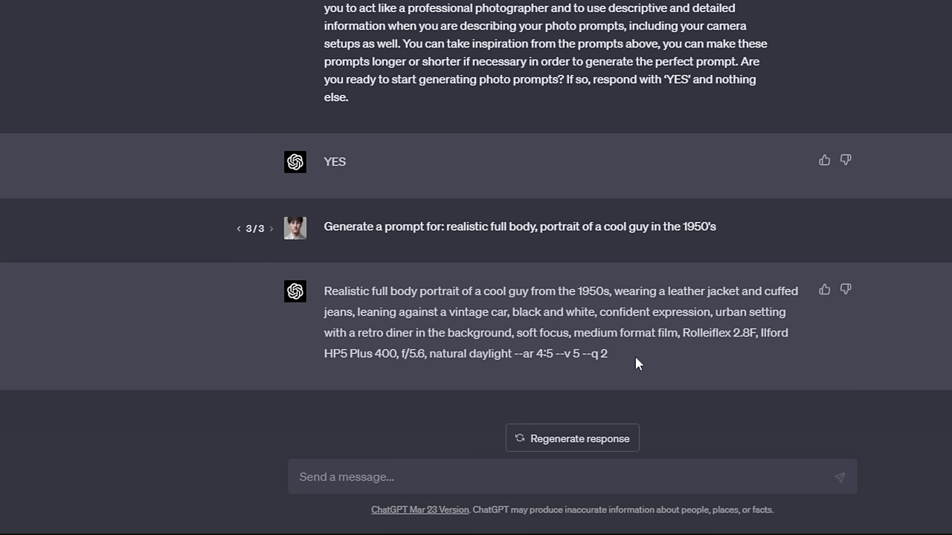
left_click_drag(421, 355, 491, 354)
left_click(555, 340)
left_click_drag(449, 312, 507, 308)
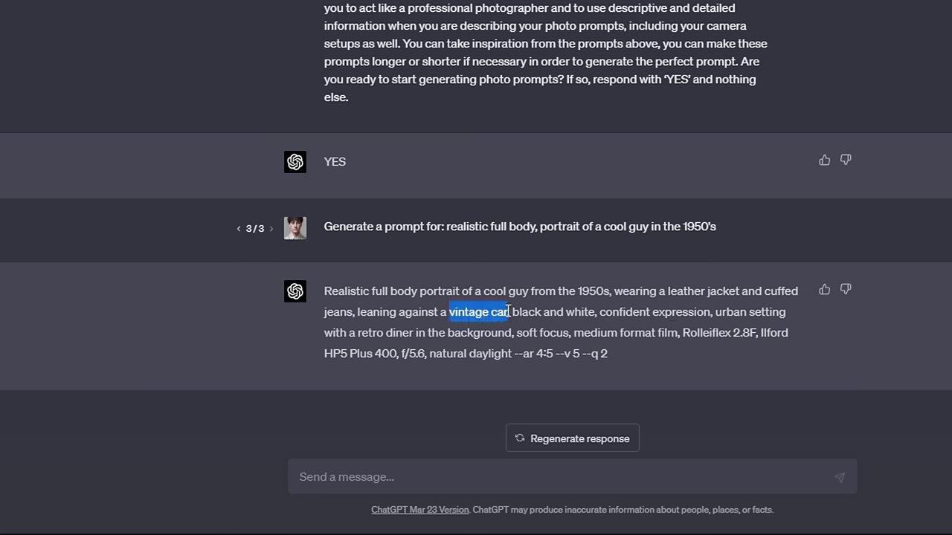
left_click(503, 308)
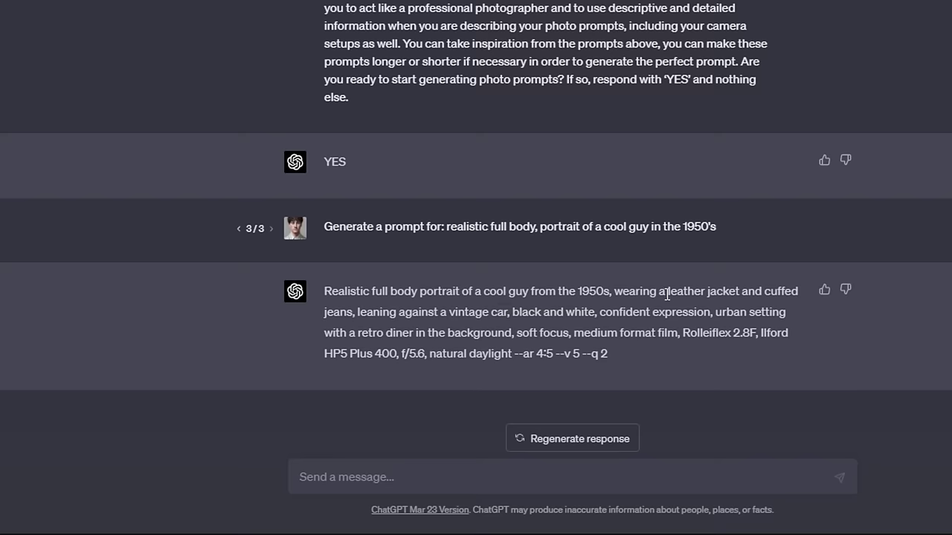
left_click_drag(666, 292, 738, 291)
left_click(736, 312)
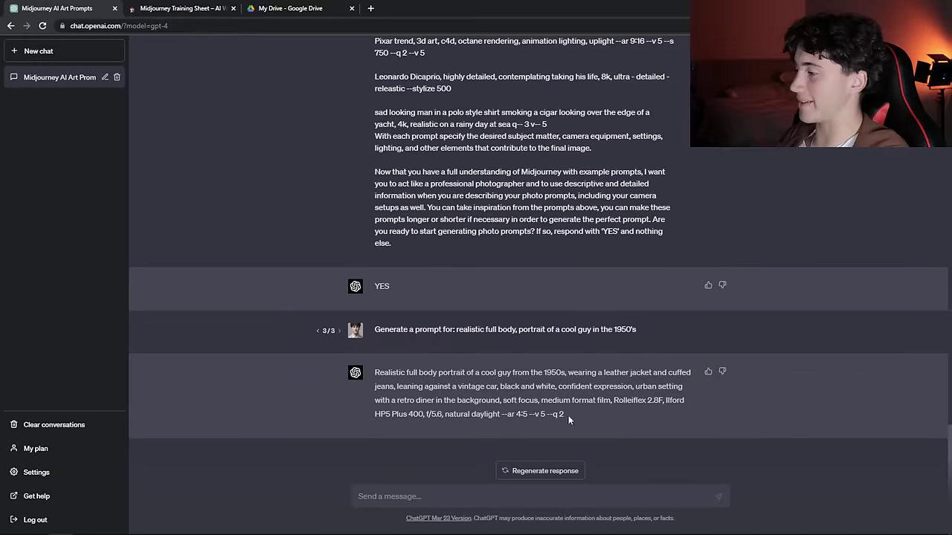
left_click_drag(568, 414, 376, 372)
key("ctrl+c")
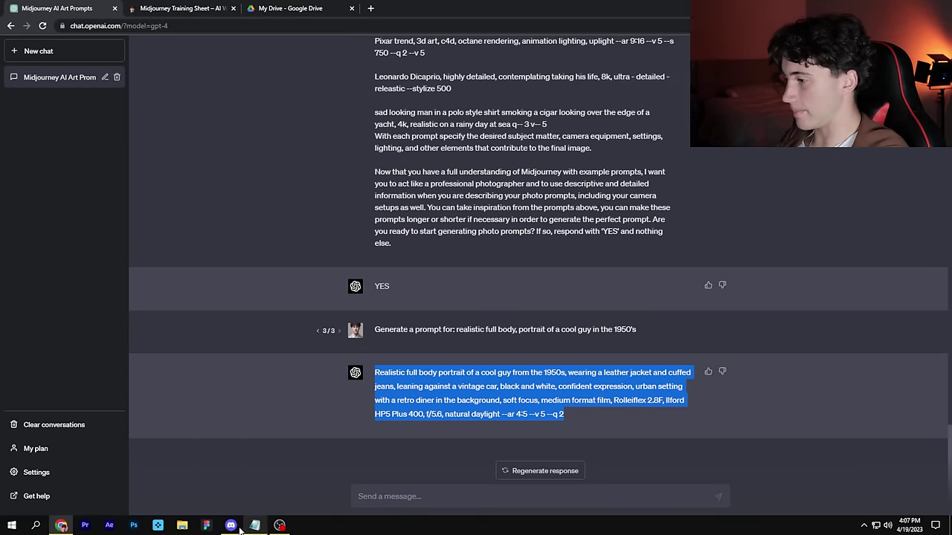
Run /imagine in Discord with the pasted 1950s cool-guy portrait prompt.
left_click(231, 526)
left_click(268, 507)
type("/")
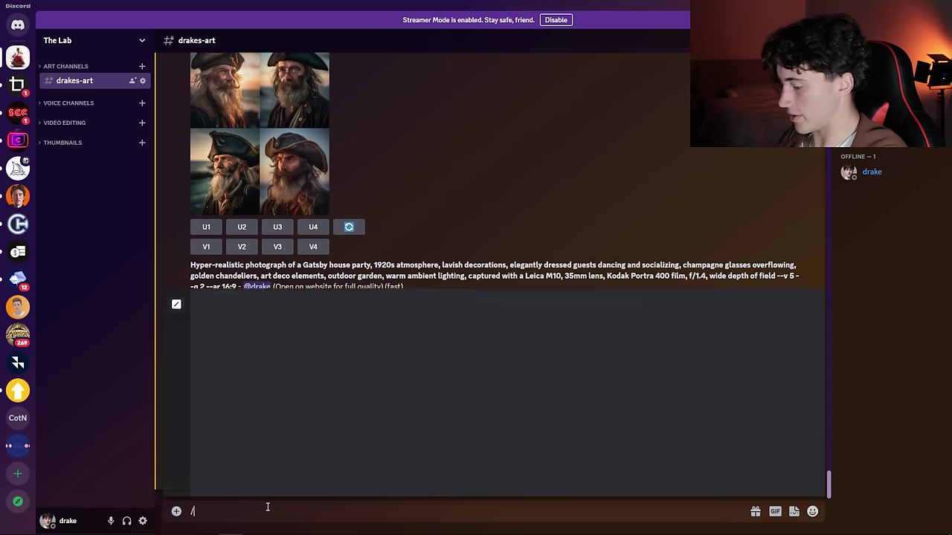
type("imagine")
key("Tab")
key("ctrl+v")
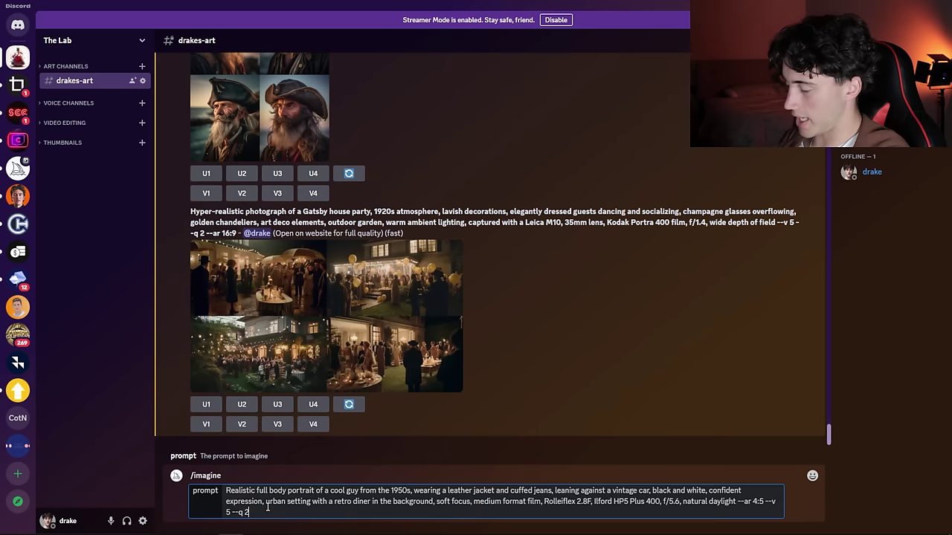
key("Return")
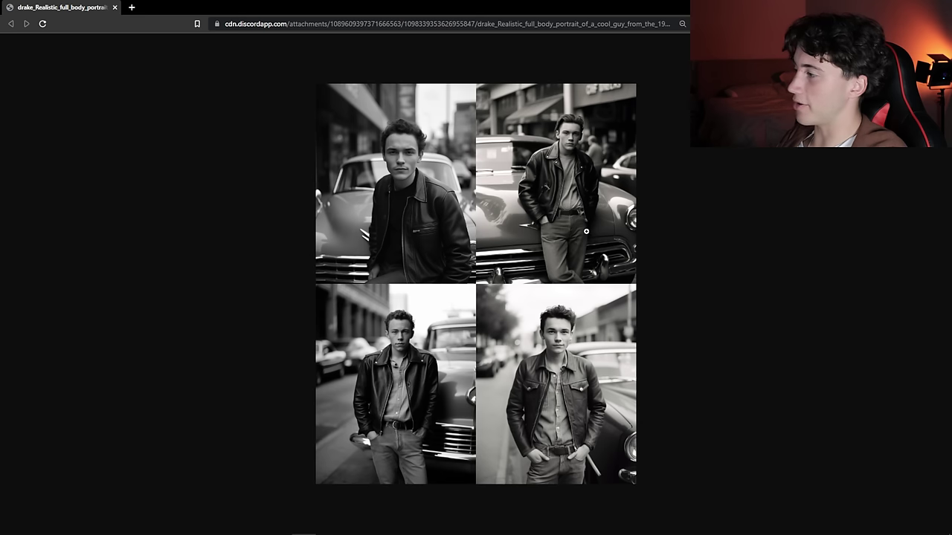
Enlarge the black-and-white 1950s portrait grid and inspect it at full size.
left_click(565, 174)
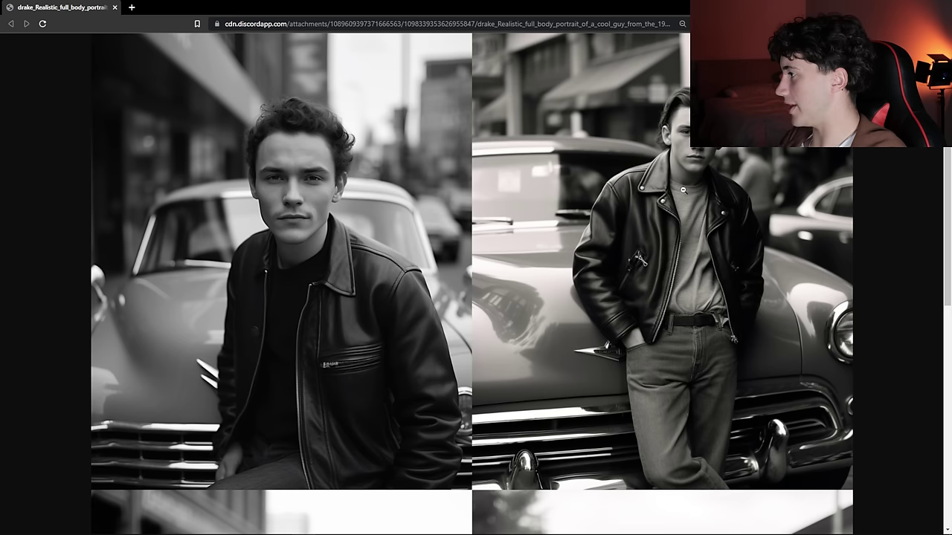
scroll(684, 192, "down", 1)
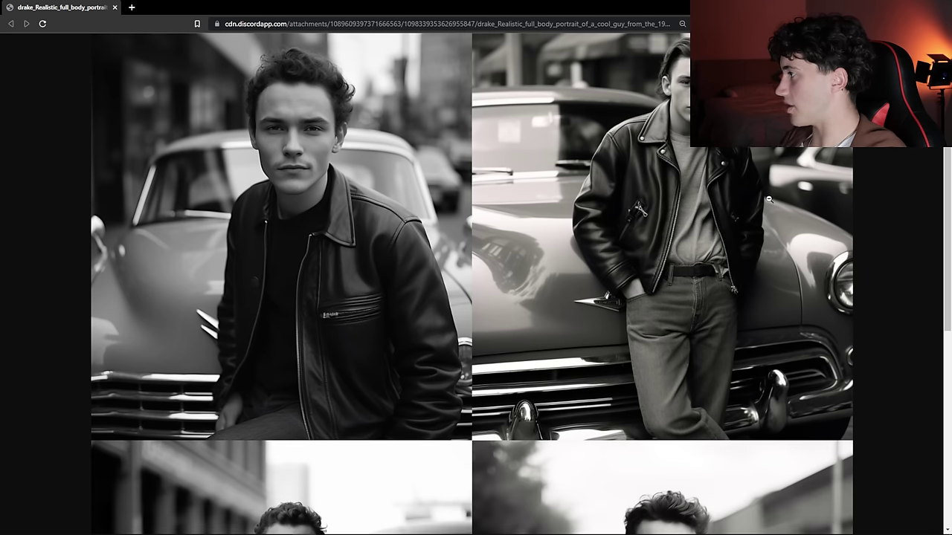
scroll(759, 194, "up", 1)
scroll(741, 222, "down", 3)
scroll(741, 223, "up", 3)
left_click(749, 219)
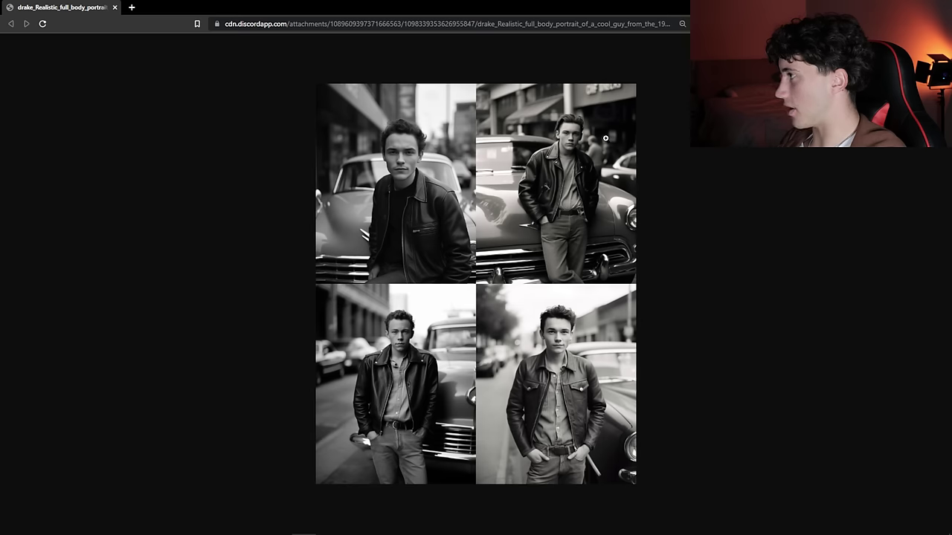
left_click(479, 297)
scroll(928, 451, "down", 3)
scroll(924, 461, "down", 1)
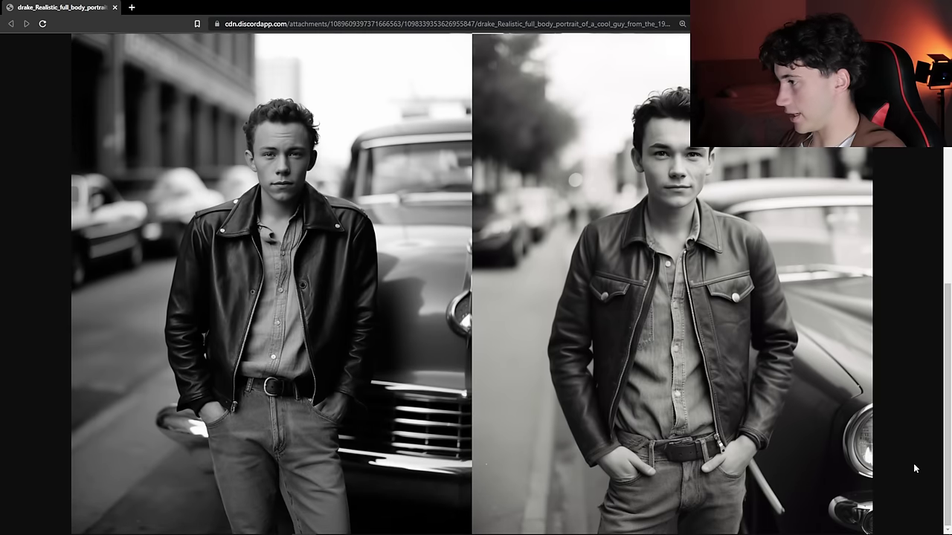
scroll(484, 357, "up", 5)
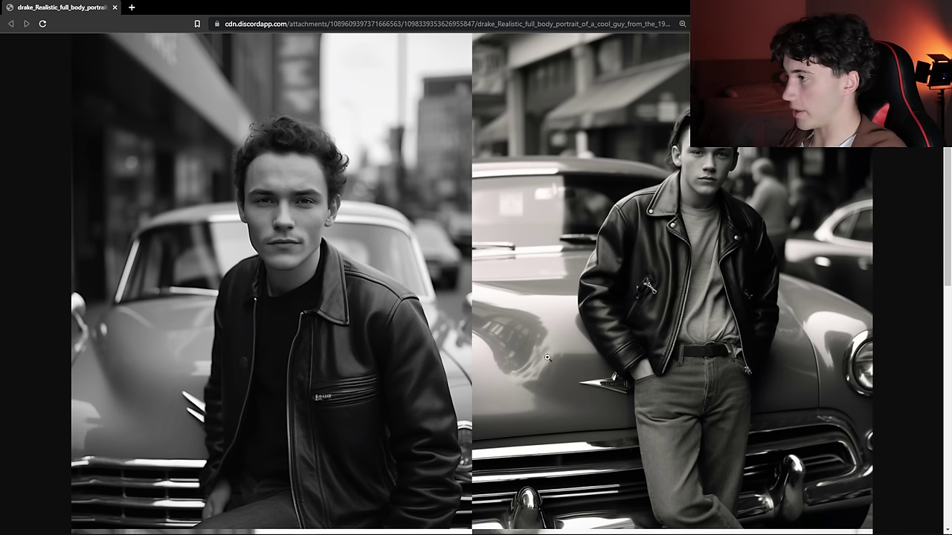
scroll(537, 346, "up", 3, "ctrl")
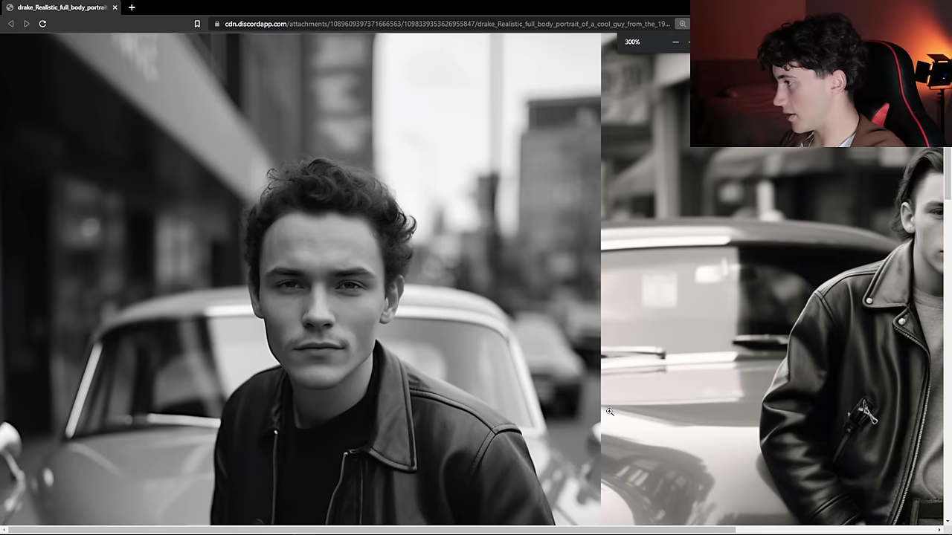
scroll(383, 221, "down", 2)
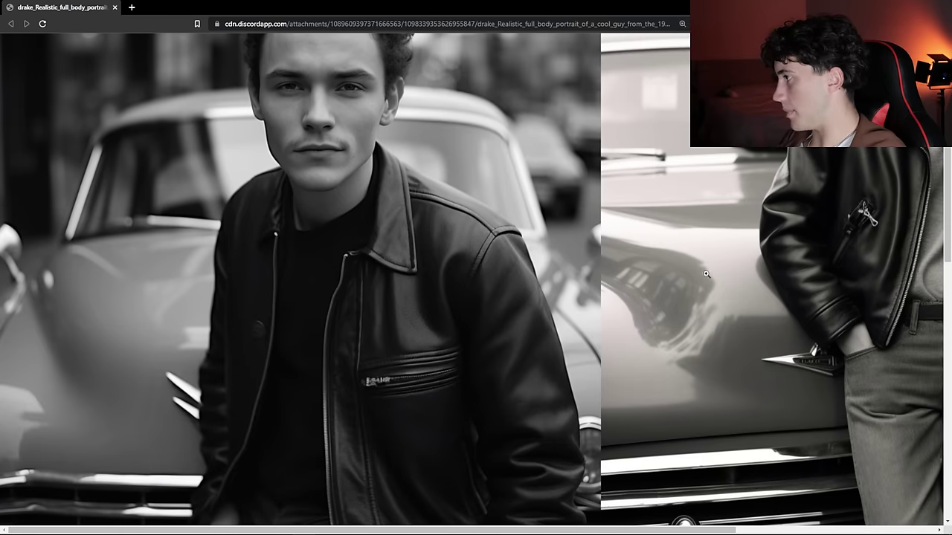
scroll(719, 280, "down", 4, "ctrl")
scroll(697, 282, "up", 3)
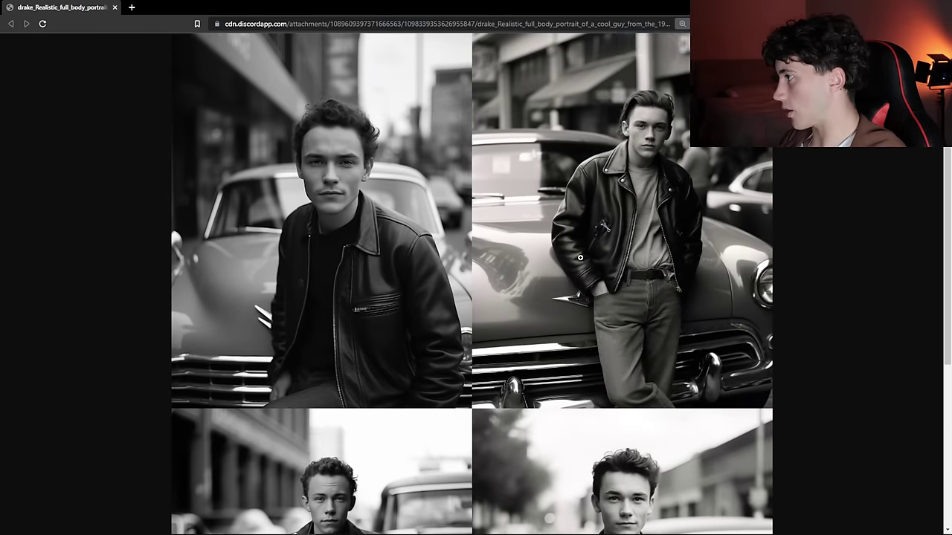
Leave the image and return to the ChatGPT conversation.
key("alt+Tab")
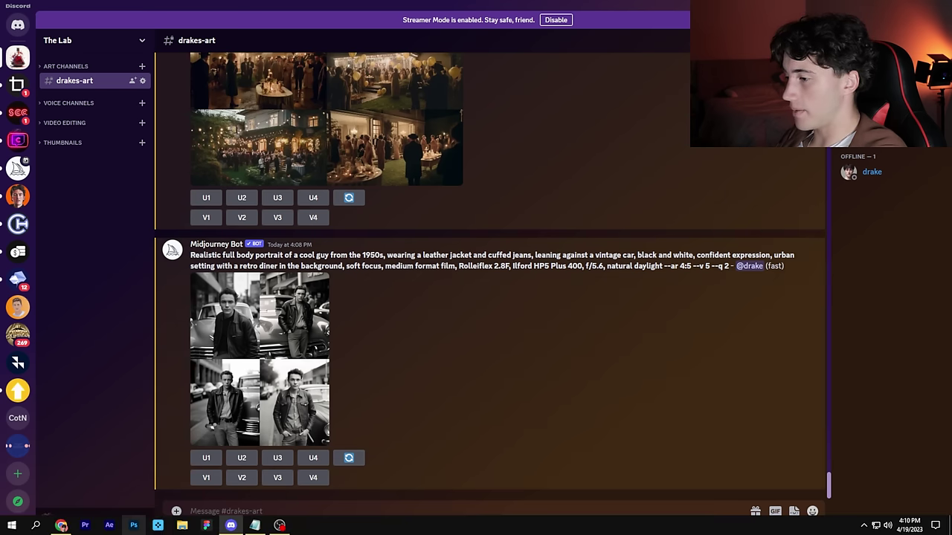
left_click(62, 525)
left_click(615, 370)
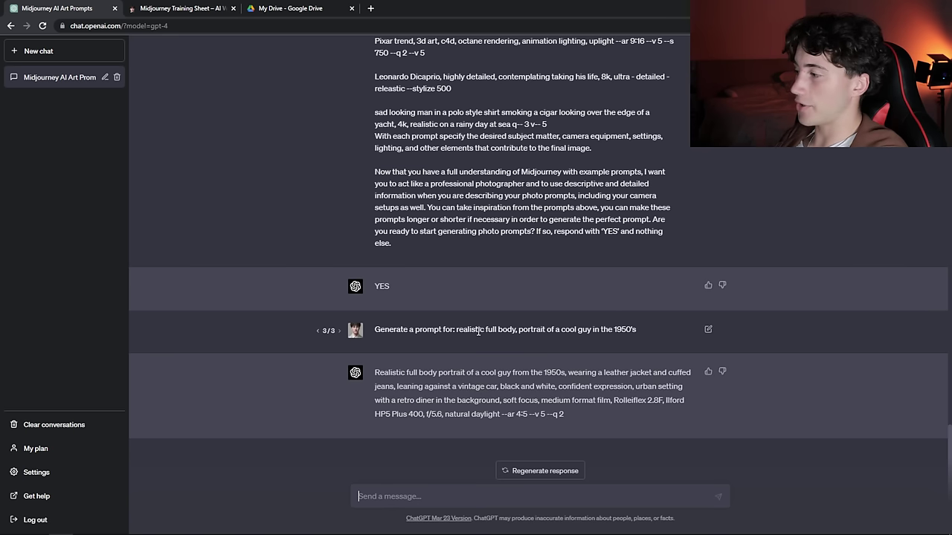
Change the request to 'hyper realistic ford mustang in the year 2070' and resubmit it.
left_click_drag(564, 420, 376, 372)
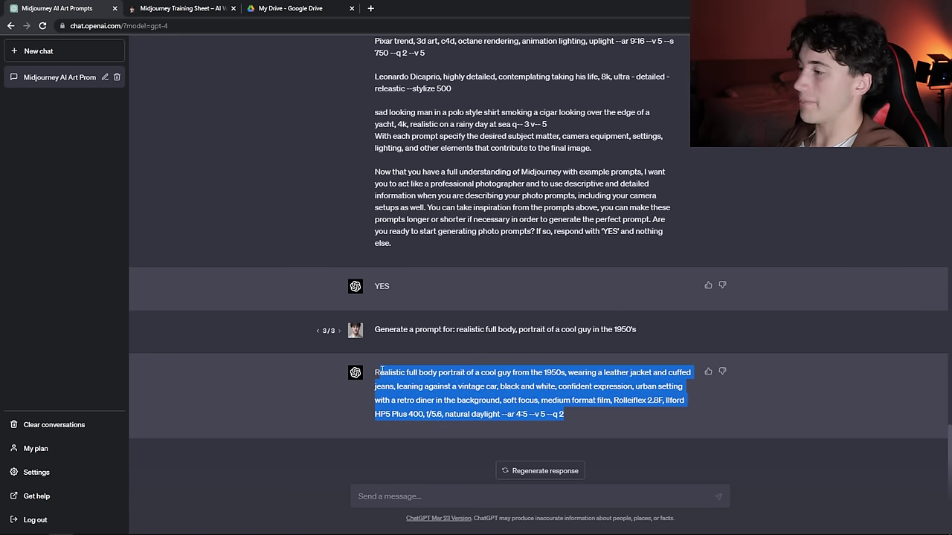
left_click(453, 385)
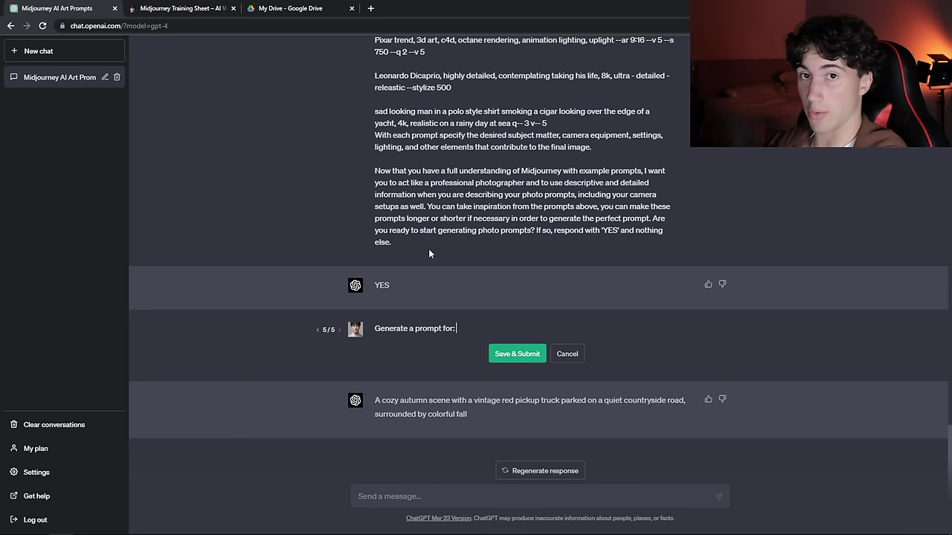
type("Ford M")
key("BackSpace")
key("BackSpace")
key("BackSpace")
key("BackSpace")
key("BackSpace")
key("BackSpace")
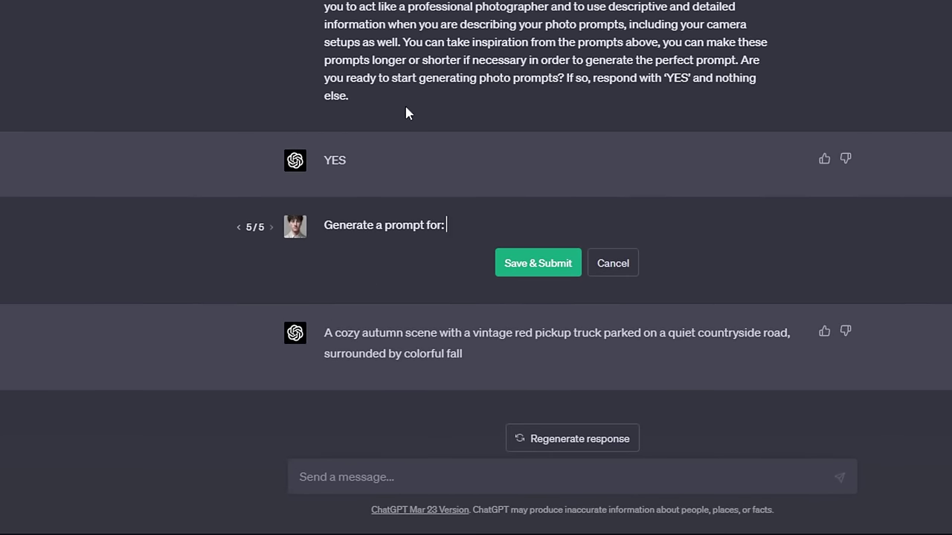
type("realists")
key("BackSpace")
key("BackSpace")
key("BackSpace")
key("BackSpace")
key("BackSpace")
key("BackSpace")
key("BackSpace")
key("BackSpace")
type("hyper realistic for mustang in th")
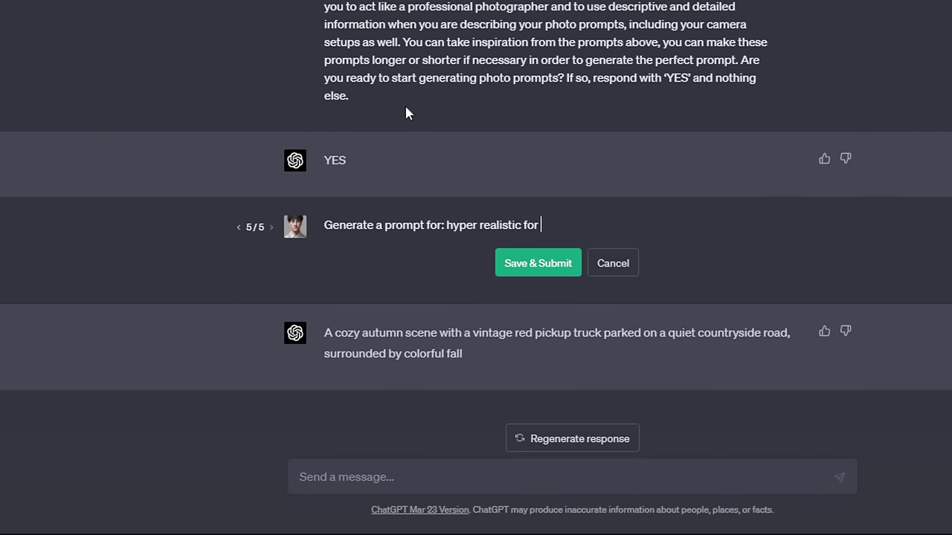
type("e year 2070")
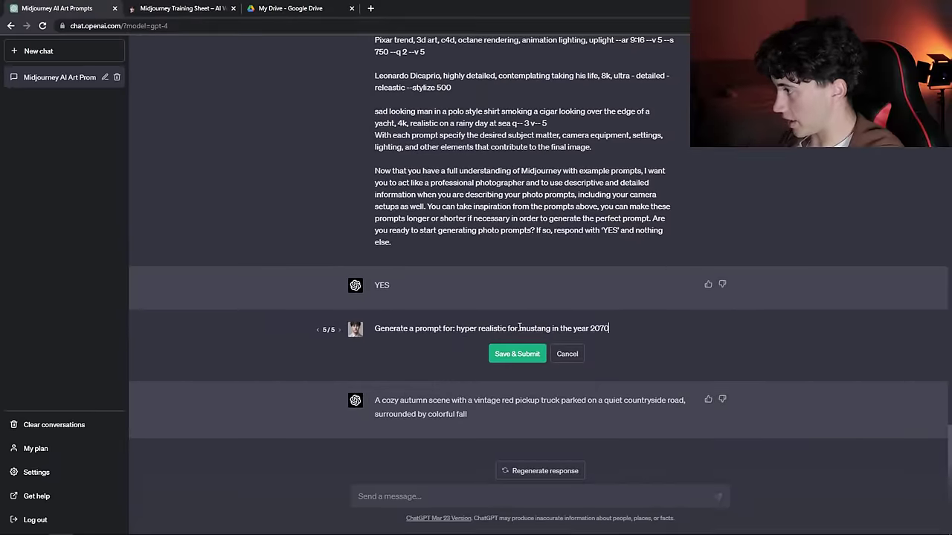
left_click(519, 327)
type("d")
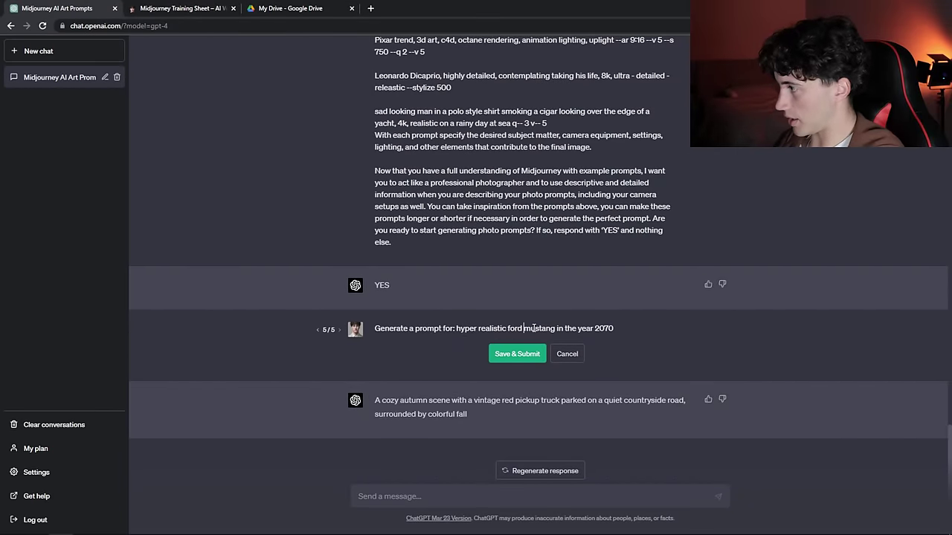
left_click(513, 355)
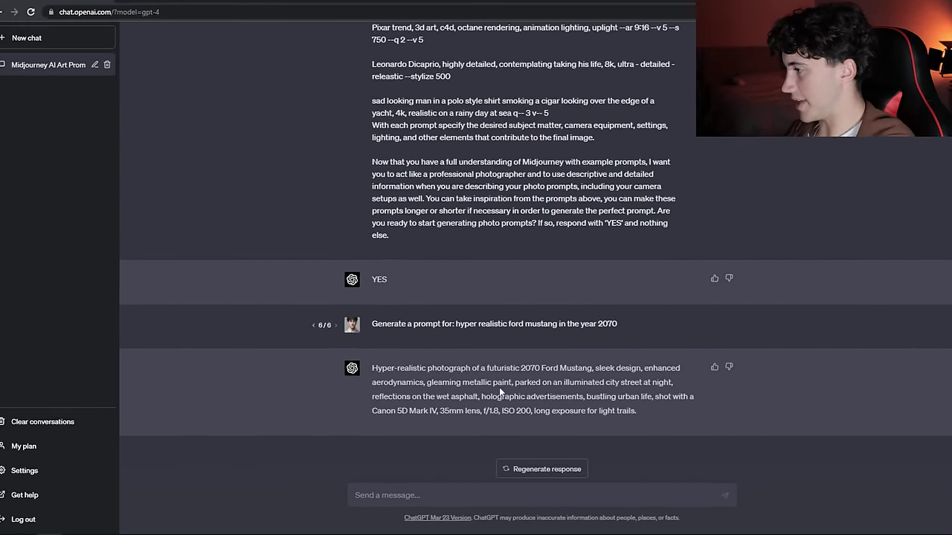
Read through the Mustang reply, then select the entire prompt.
left_click_drag(495, 402, 506, 397)
left_click_drag(495, 329, 654, 336)
left_click(654, 336)
double_click(549, 292)
left_click(687, 334)
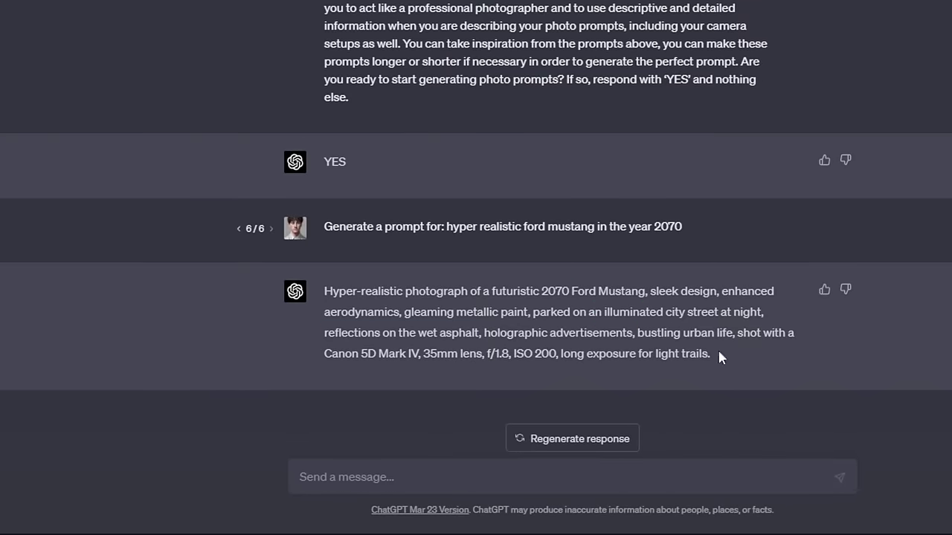
left_click_drag(717, 354, 324, 297)
key("ctrl+c")
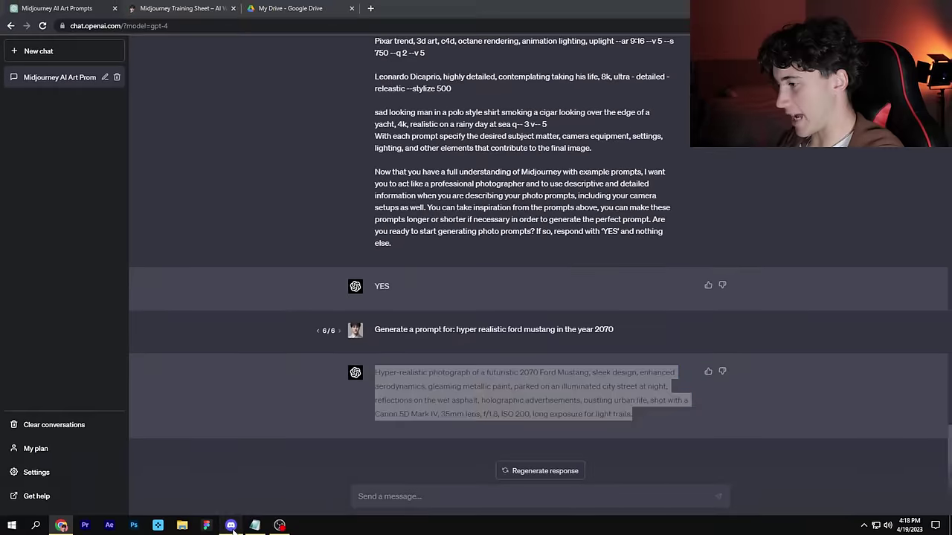
In Discord, send the 2070 Ford Mustang prompt to Midjourney with /imagine.
key("alt+Tab")
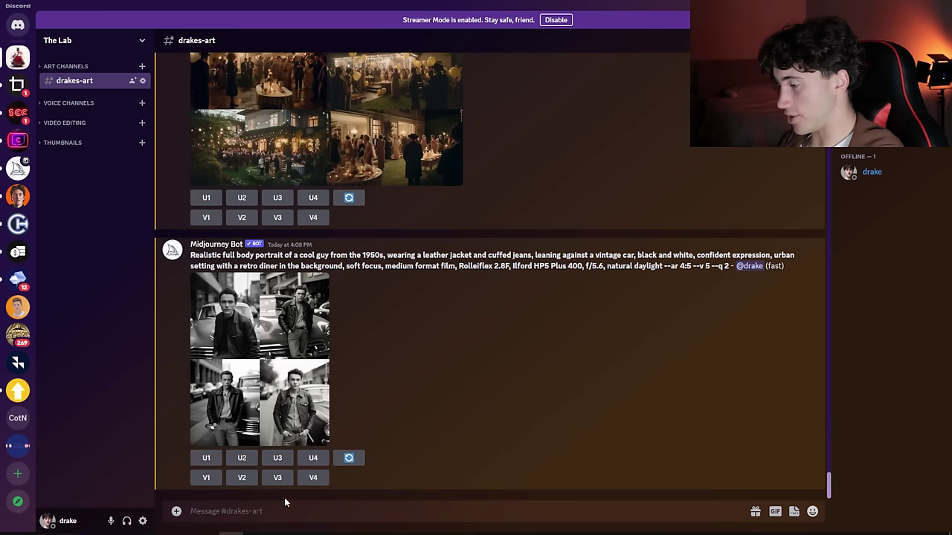
type("/imagine")
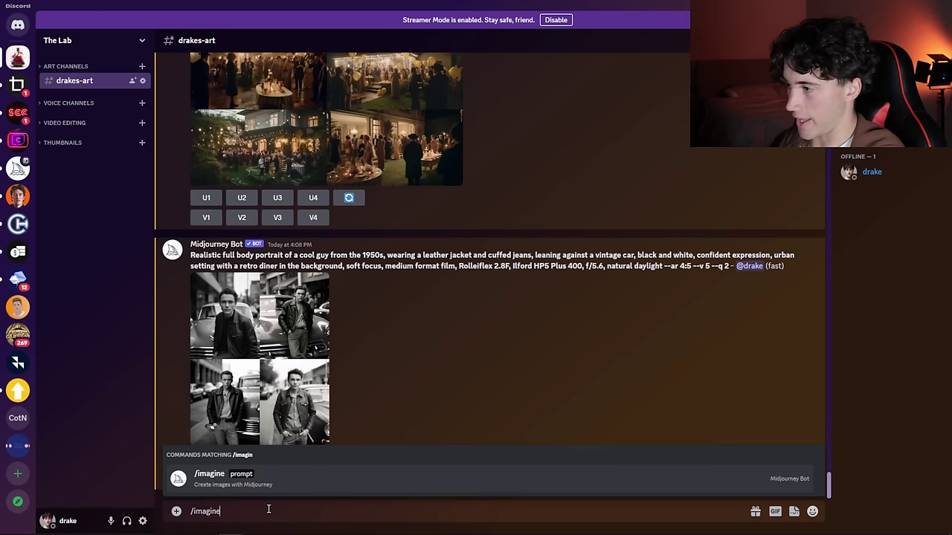
key("Tab")
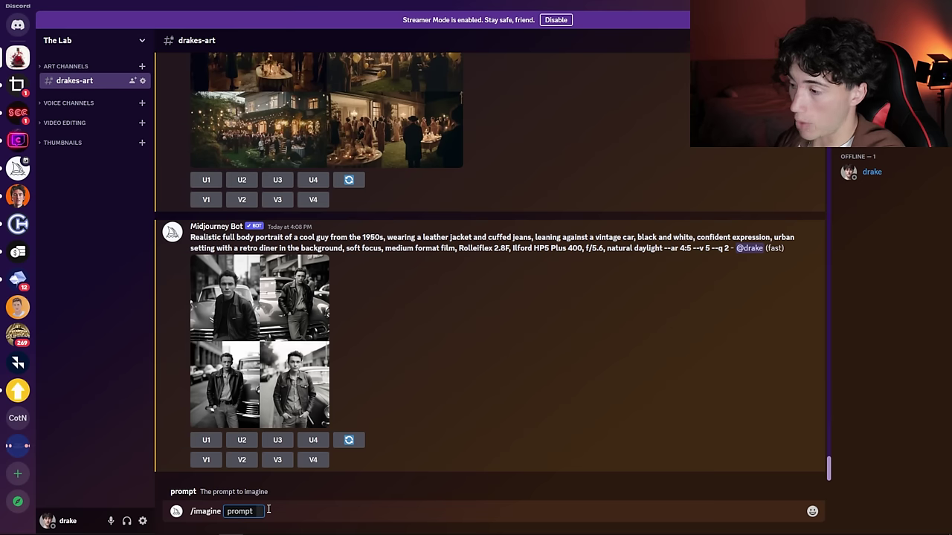
key("ctrl+v")
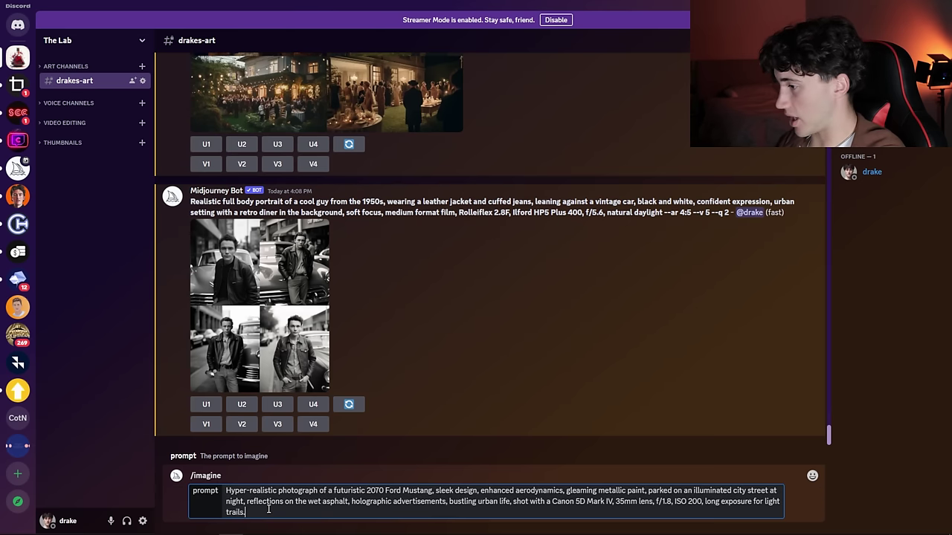
key("Return")
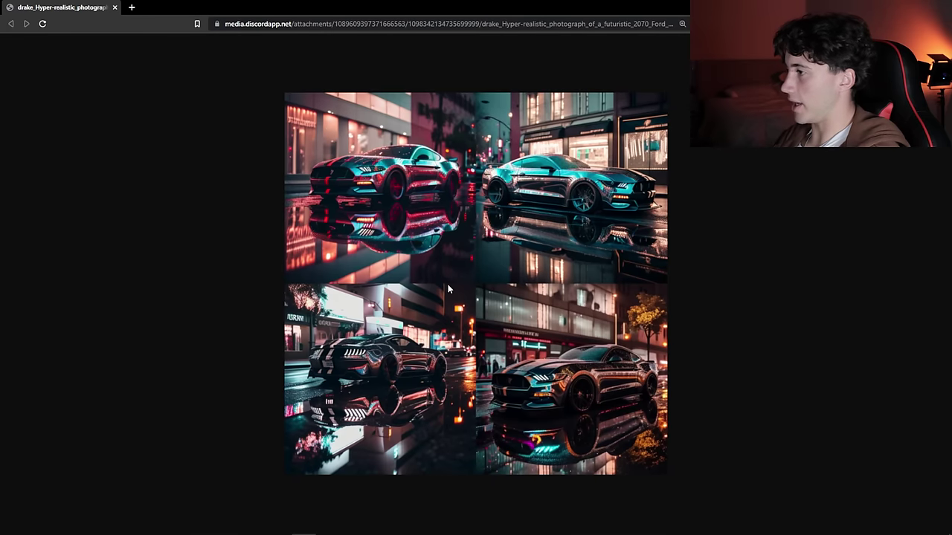
Zoom the browser out to see the whole Mustang grid.
key("ctrl+minus")
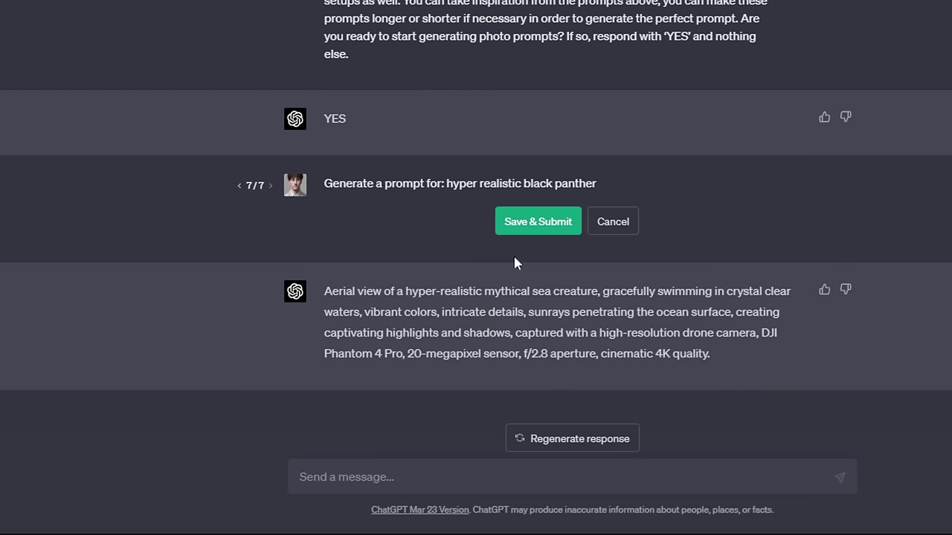
Submit the black panther request and select GPT-4's panther prompt reply.
left_click(548, 220)
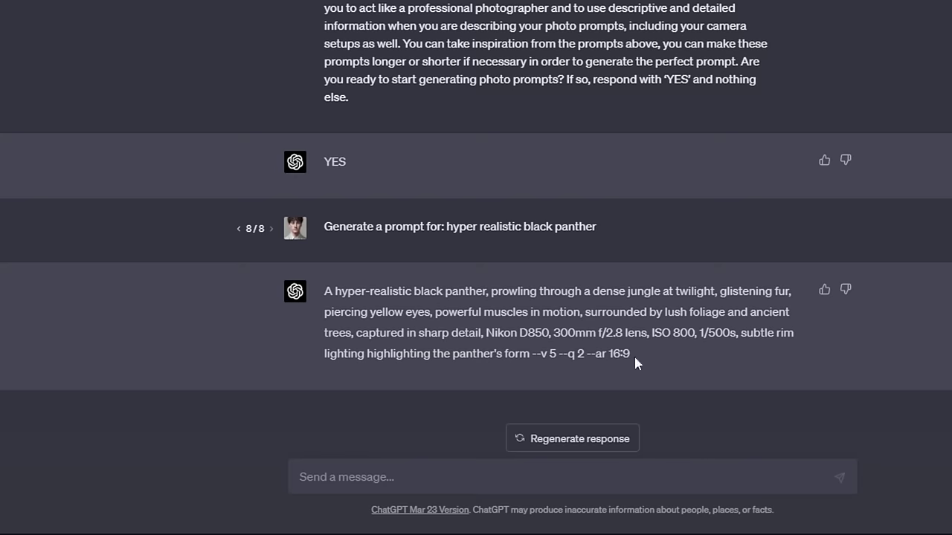
left_click_drag(631, 354, 327, 293)
key("ctrl+c")
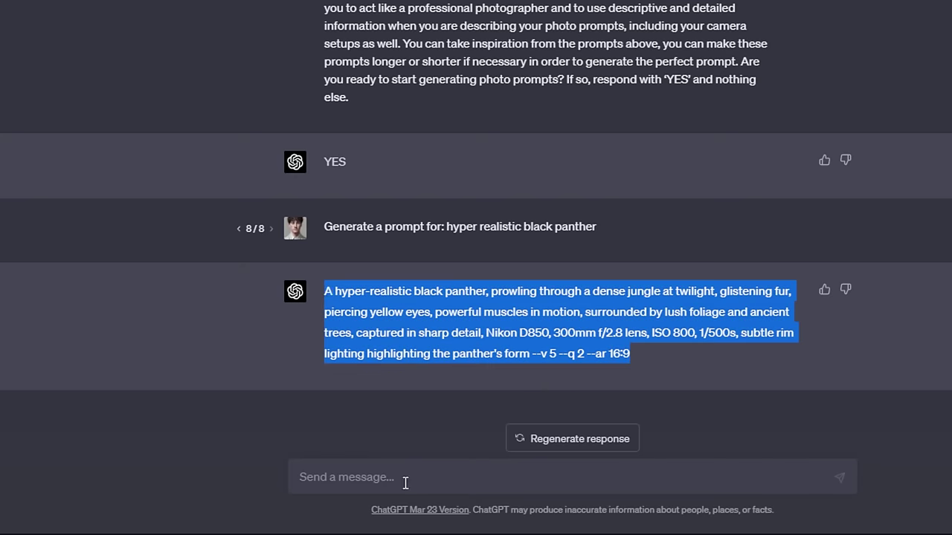
In Discord, start a Midjourney /imagine command and paste the black panther prompt into it.
left_click(109, 522)
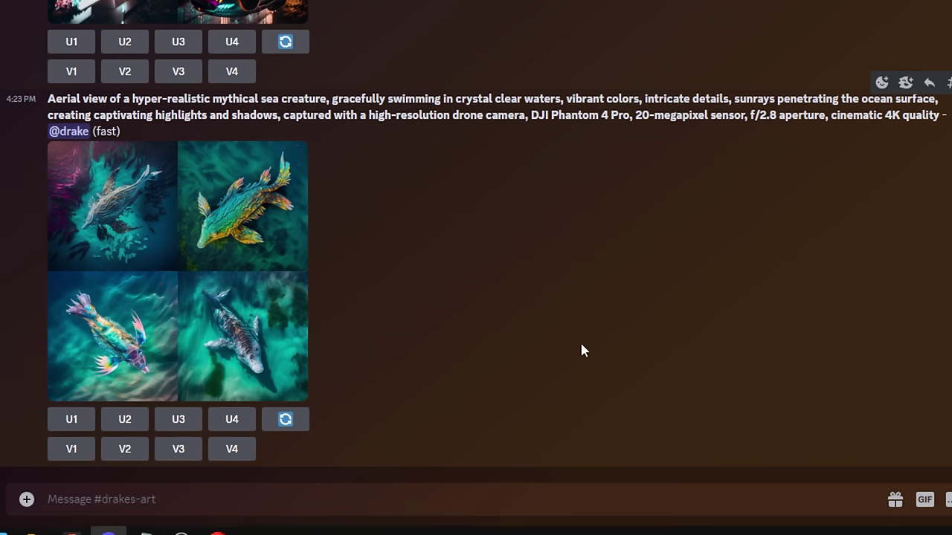
left_click(123, 499)
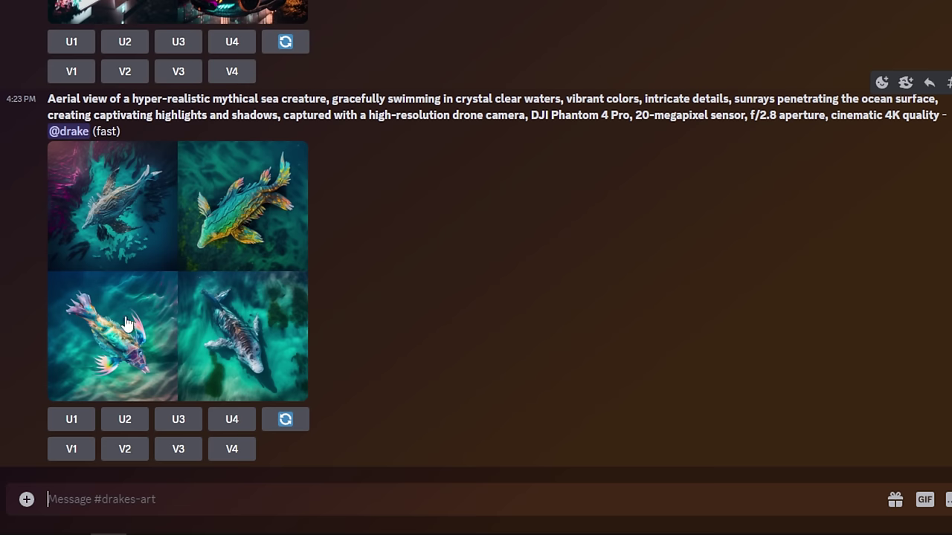
type("/imagi")
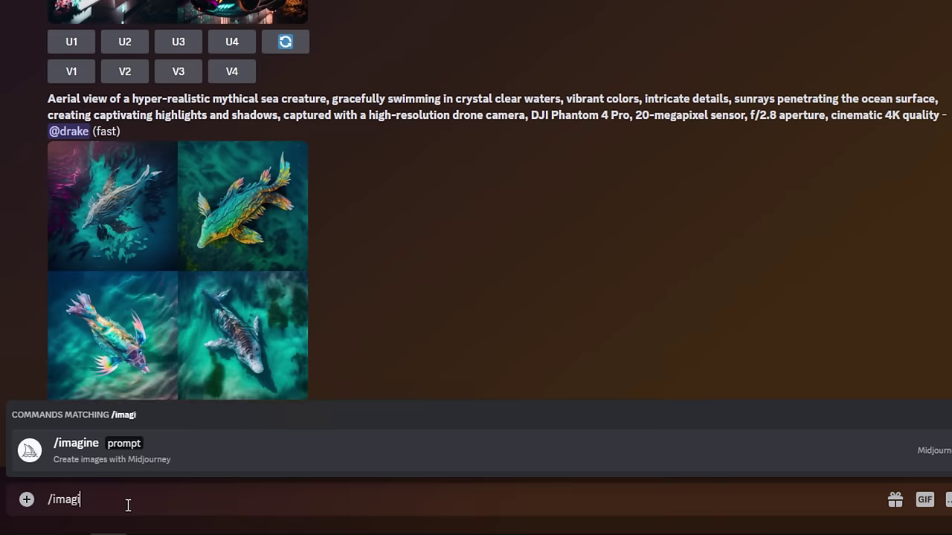
key("Tab")
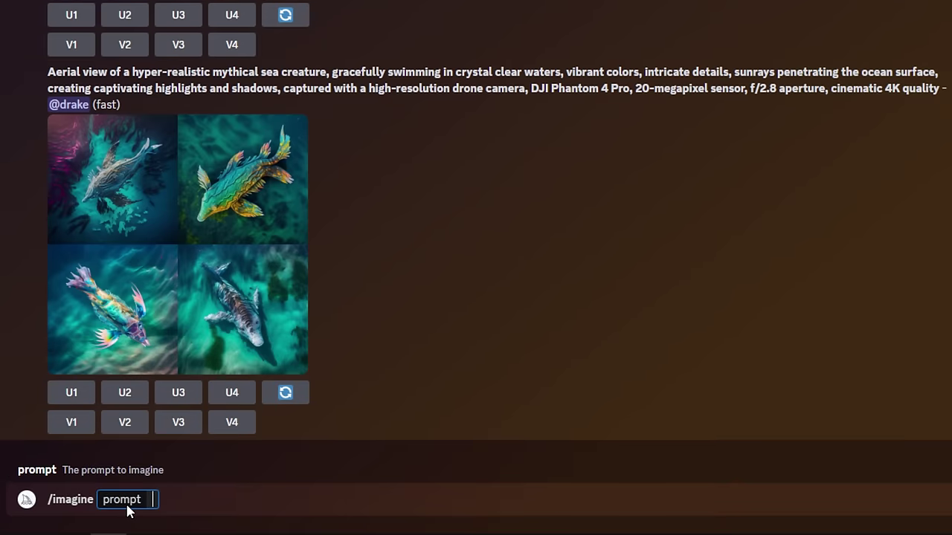
key("ctrl+v")
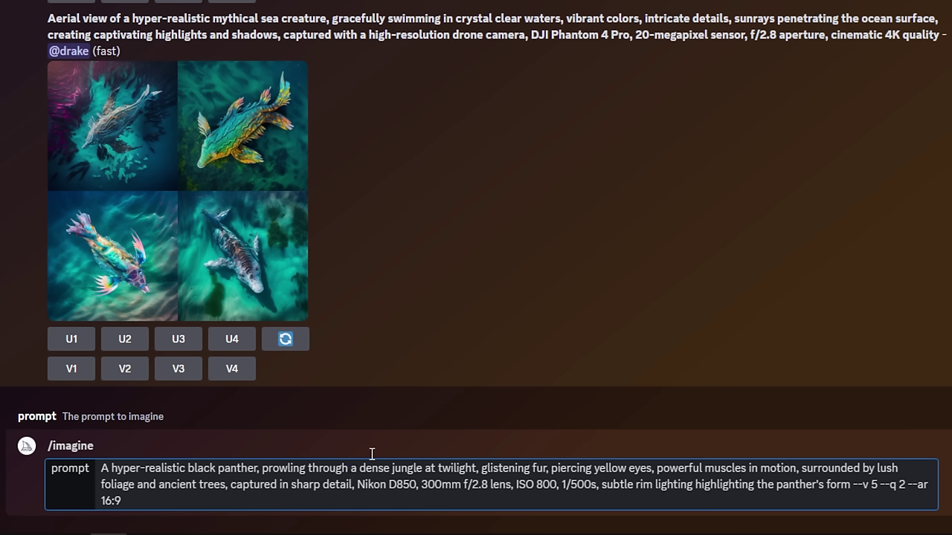
Remove 'through a', 'surrounded by' and 'and', so it reads 'powerful muscles in motion, lush foliage, ancient trees'.
left_click_drag(358, 467, 312, 466)
key("BackSpace")
key("BackSpace")
type(",")
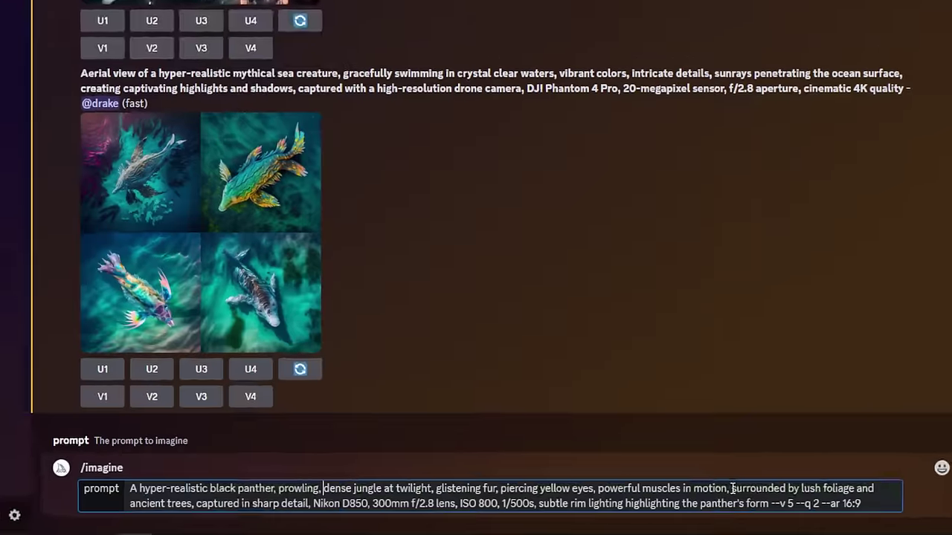
left_click_drag(801, 489, 736, 490)
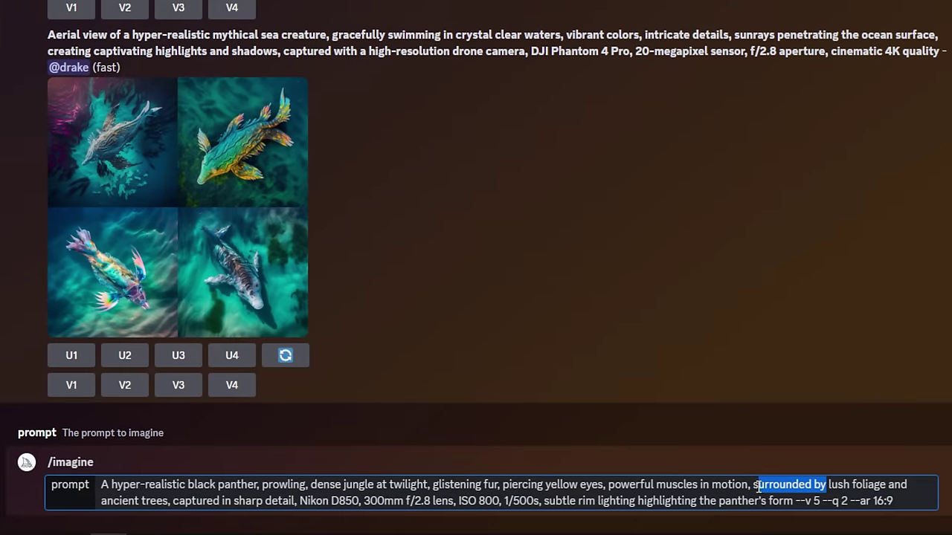
key("BackSpace")
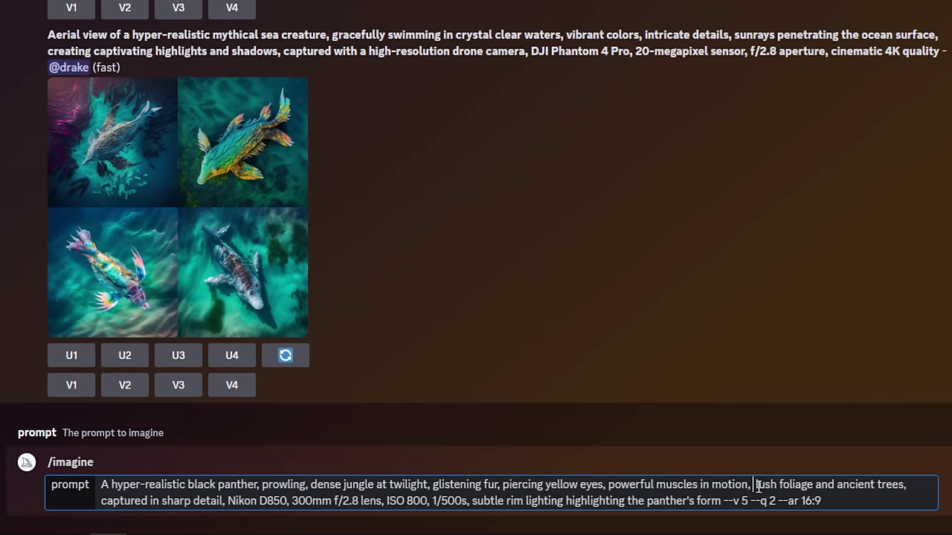
double_click(823, 485)
key("BackSpace")
type(",")
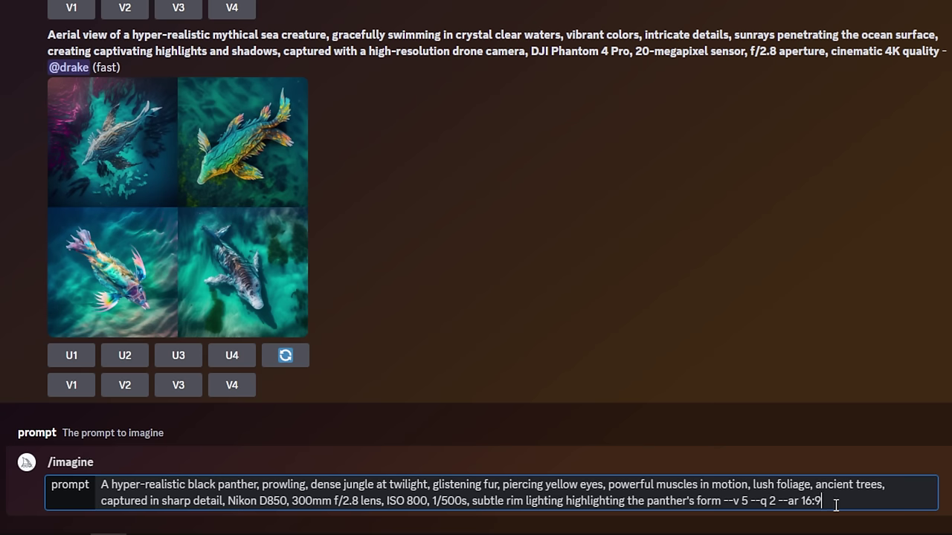
Submit the edited black panther /imagine prompt to Midjourney.
key("Return")
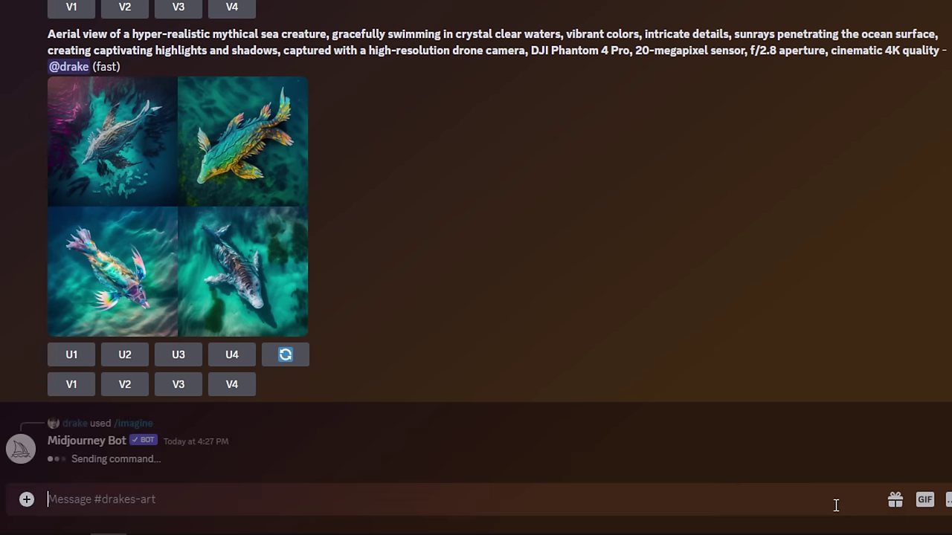